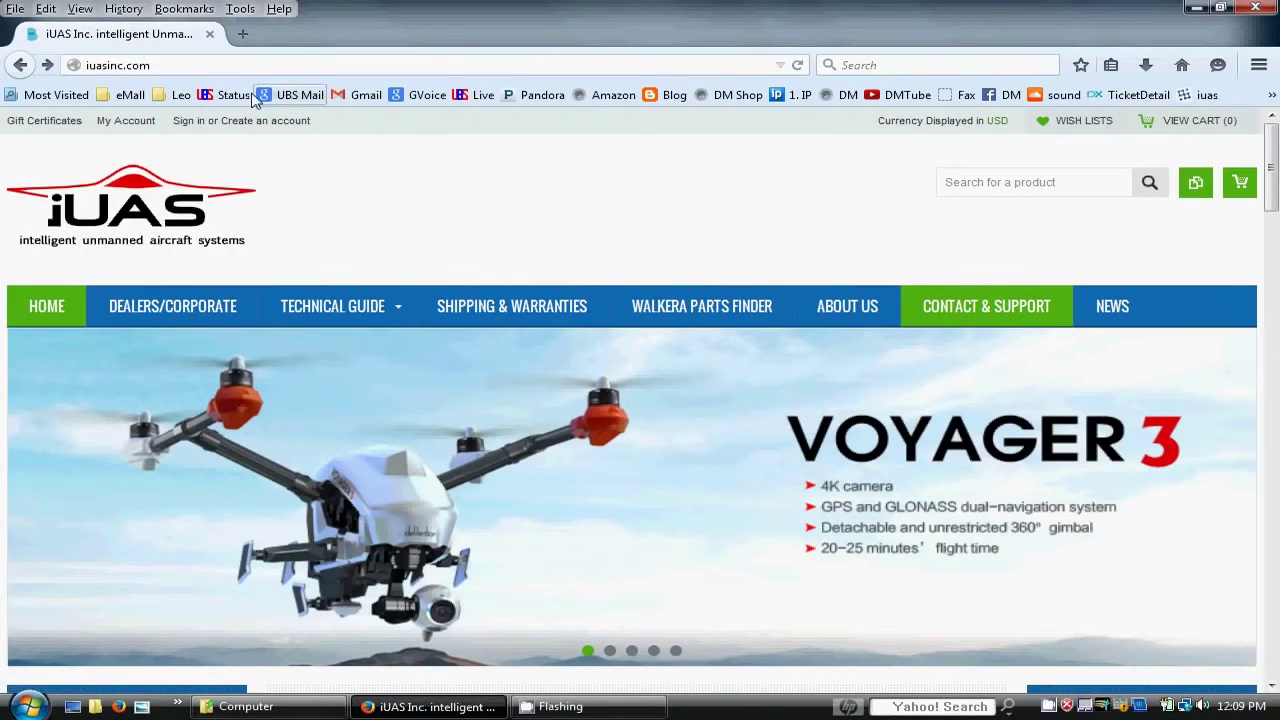
Open the Firmware Updater page from the Technical Guide section of iuasinc.com.
{"action": "left_click", "coordinate": [226, 66]}
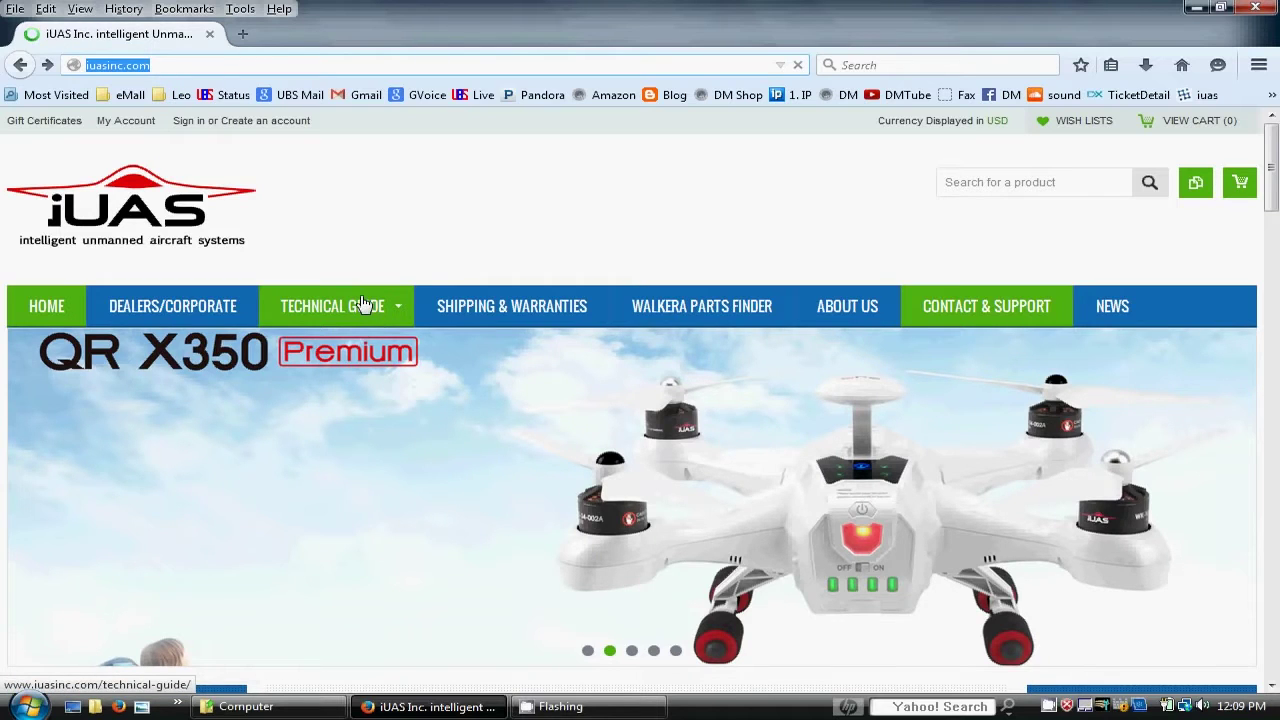
{"action": "mouse_move", "coordinate": [365, 305]}
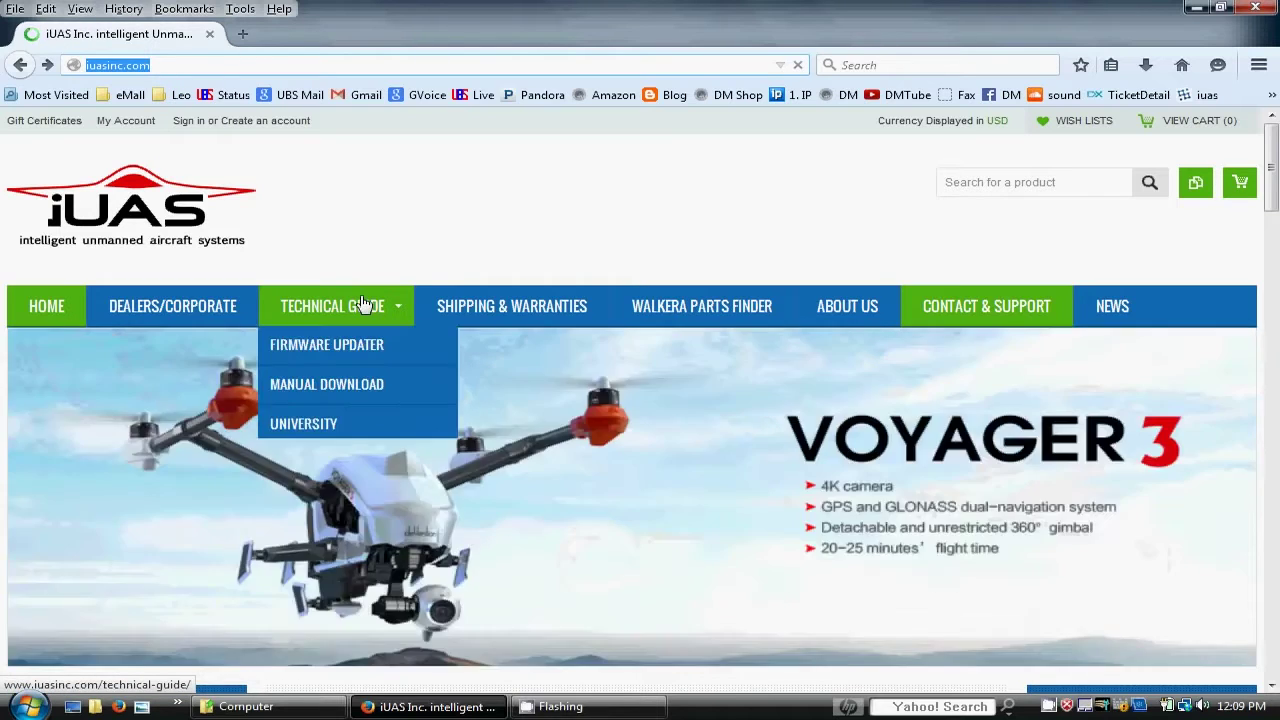
{"action": "left_click", "coordinate": [344, 352]}
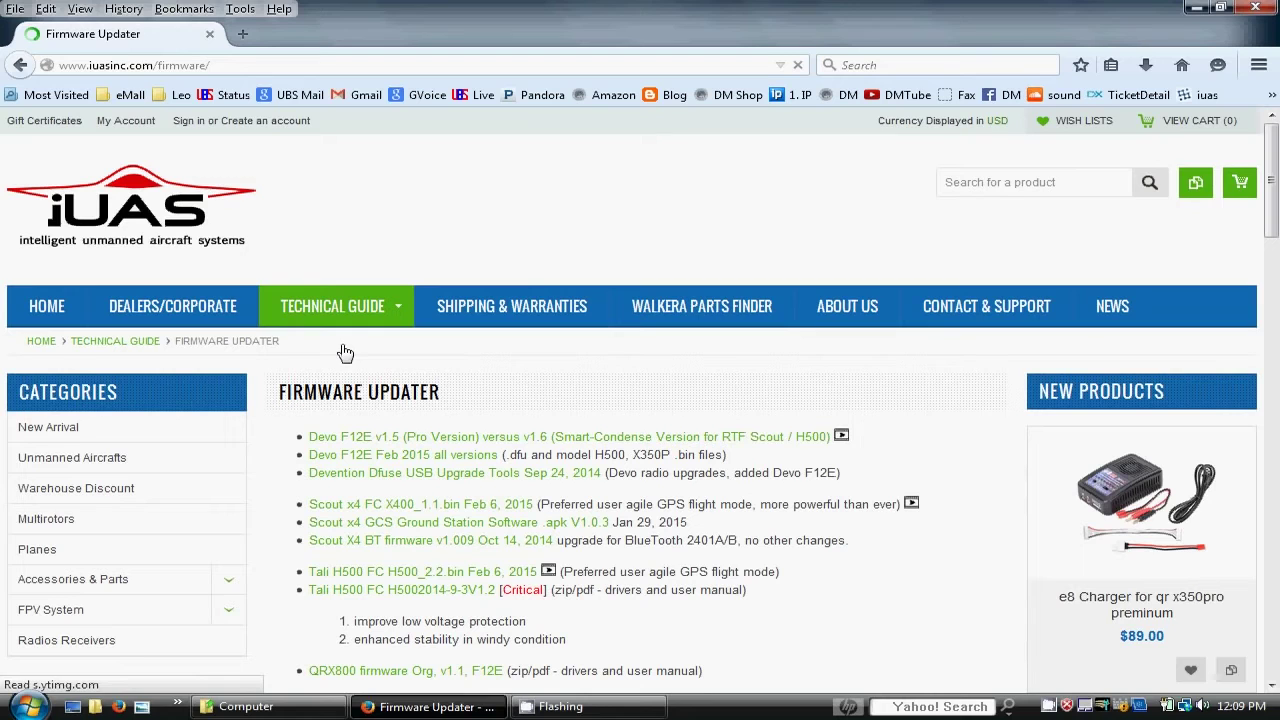
Download the Devention Dfuse USB Upgrade Tools archive and save it on the desktop as DevoDfuse USBUpgradeTools.zip.
{"action": "left_click", "coordinate": [443, 482]}
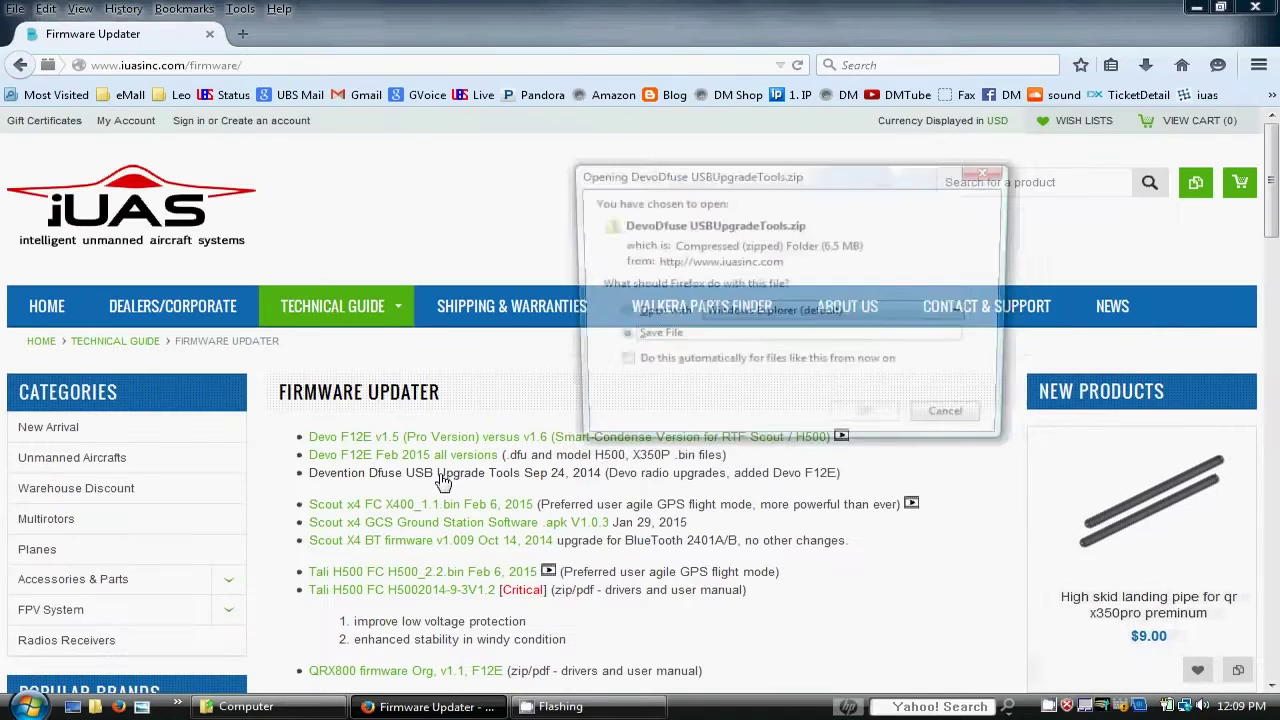
{"action": "left_click", "coordinate": [889, 427]}
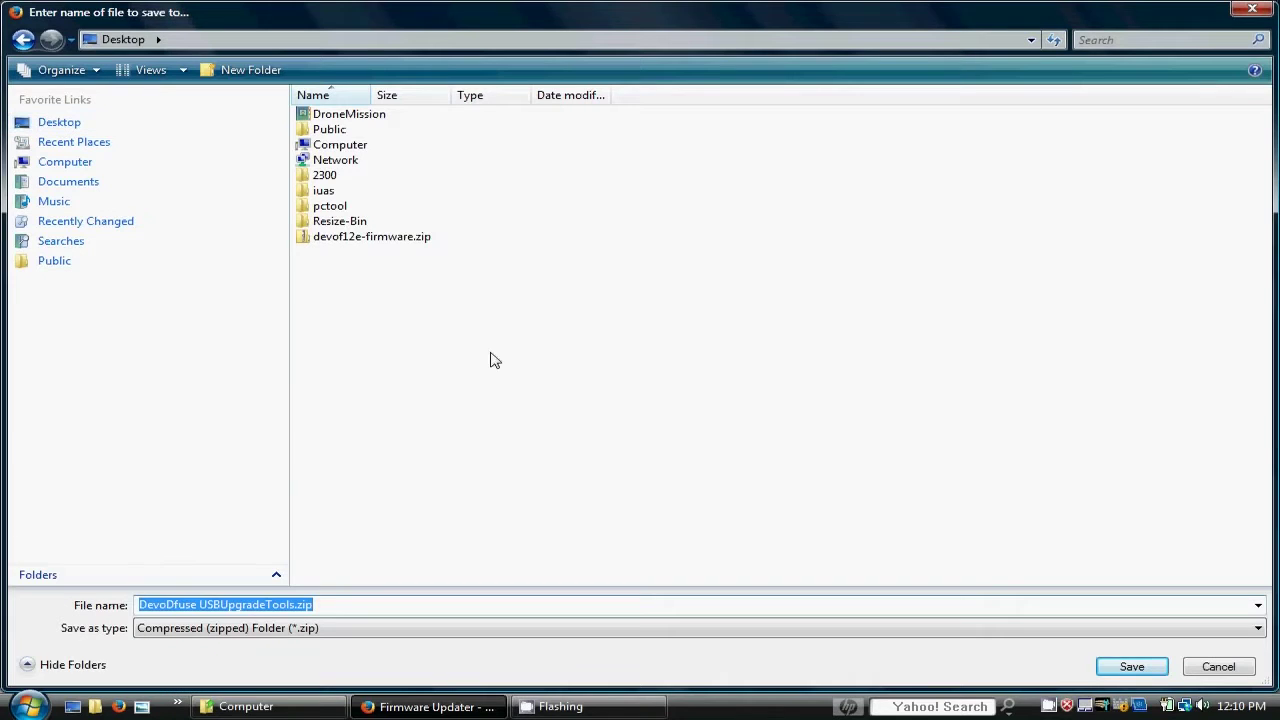
{"action": "left_click", "coordinate": [1130, 667]}
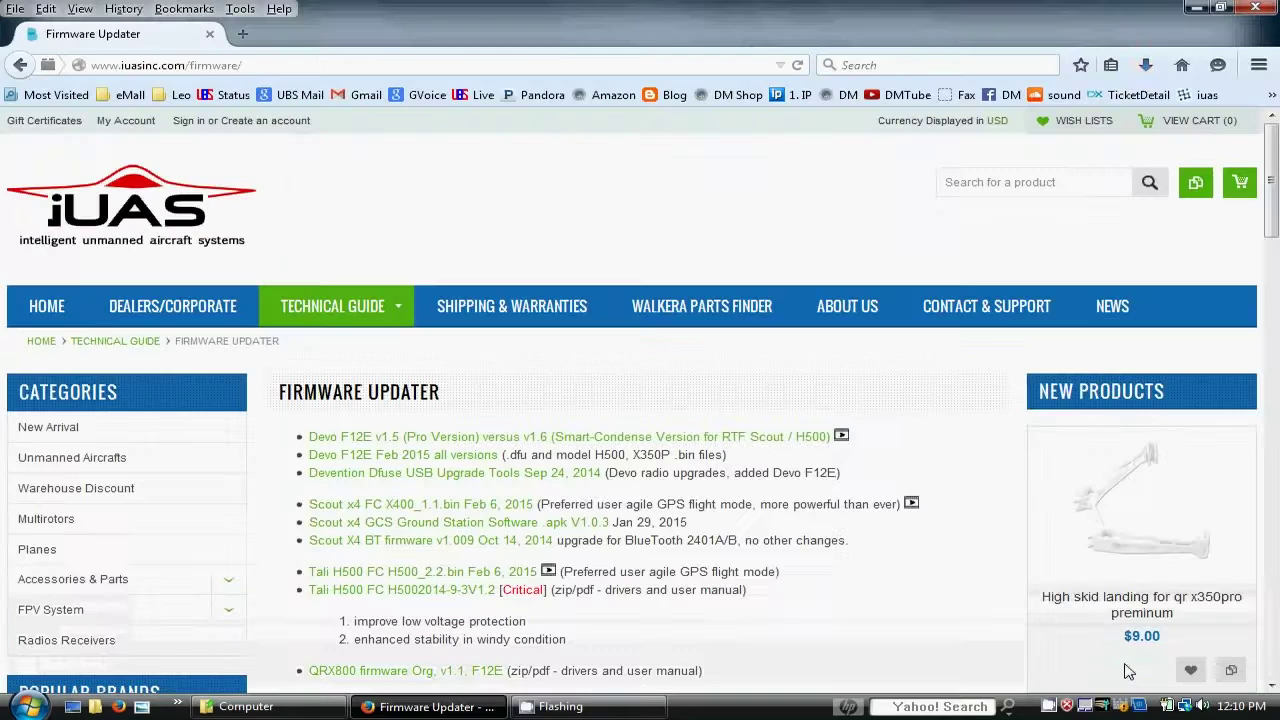
{"action": "left_click", "coordinate": [1146, 65]}
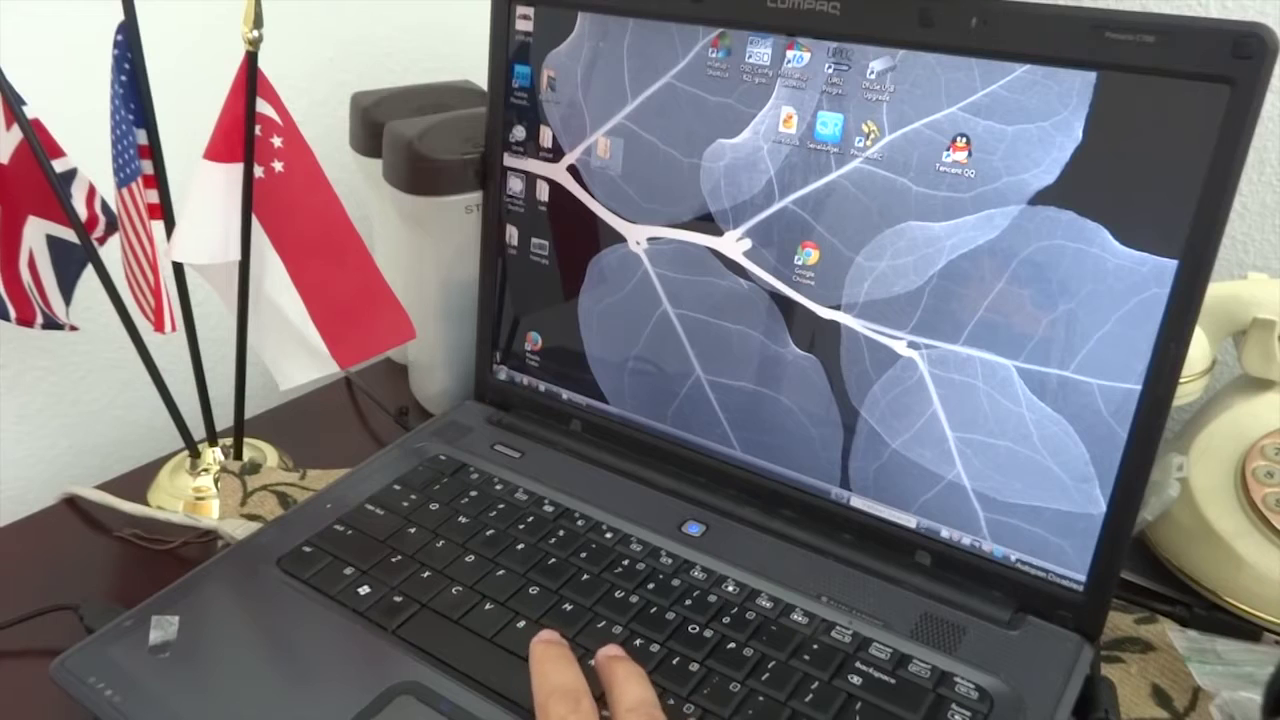
Open devof12e-firmware.zip from the desktop and read the version and power notes in its readme.txt.
{"action": "double_click", "coordinate": [605, 155]}
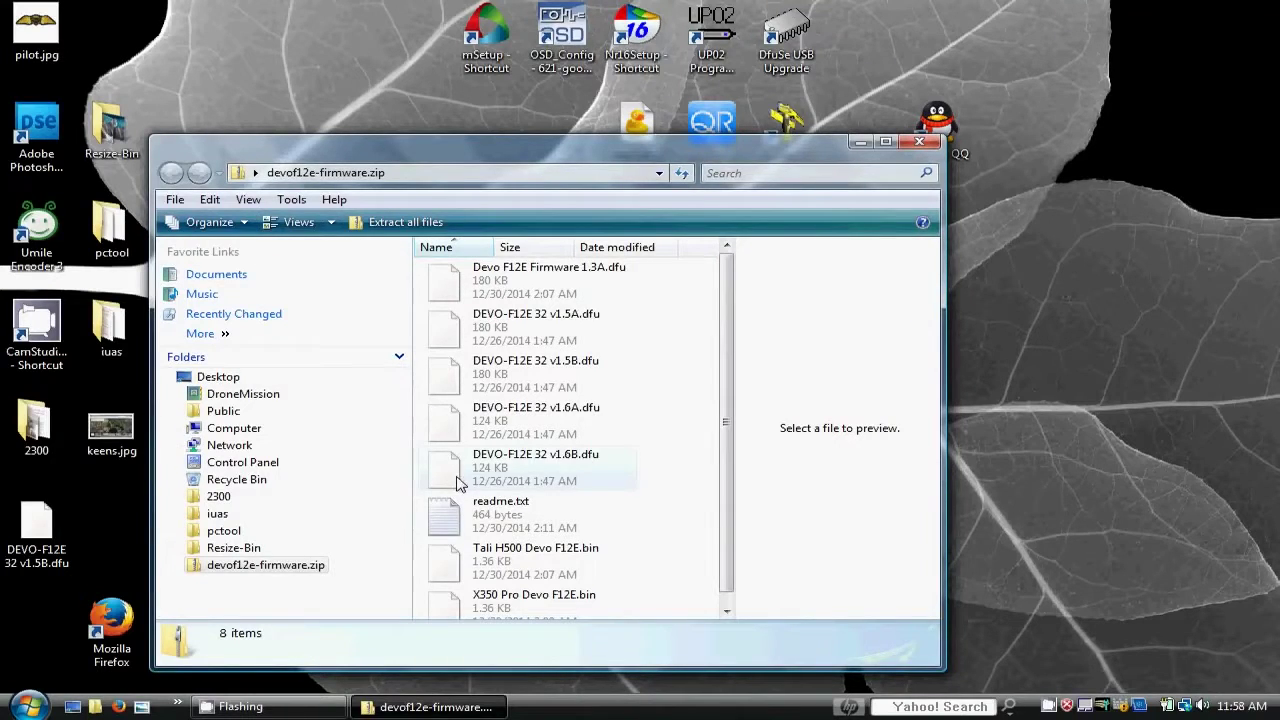
{"action": "left_click", "coordinate": [527, 524]}
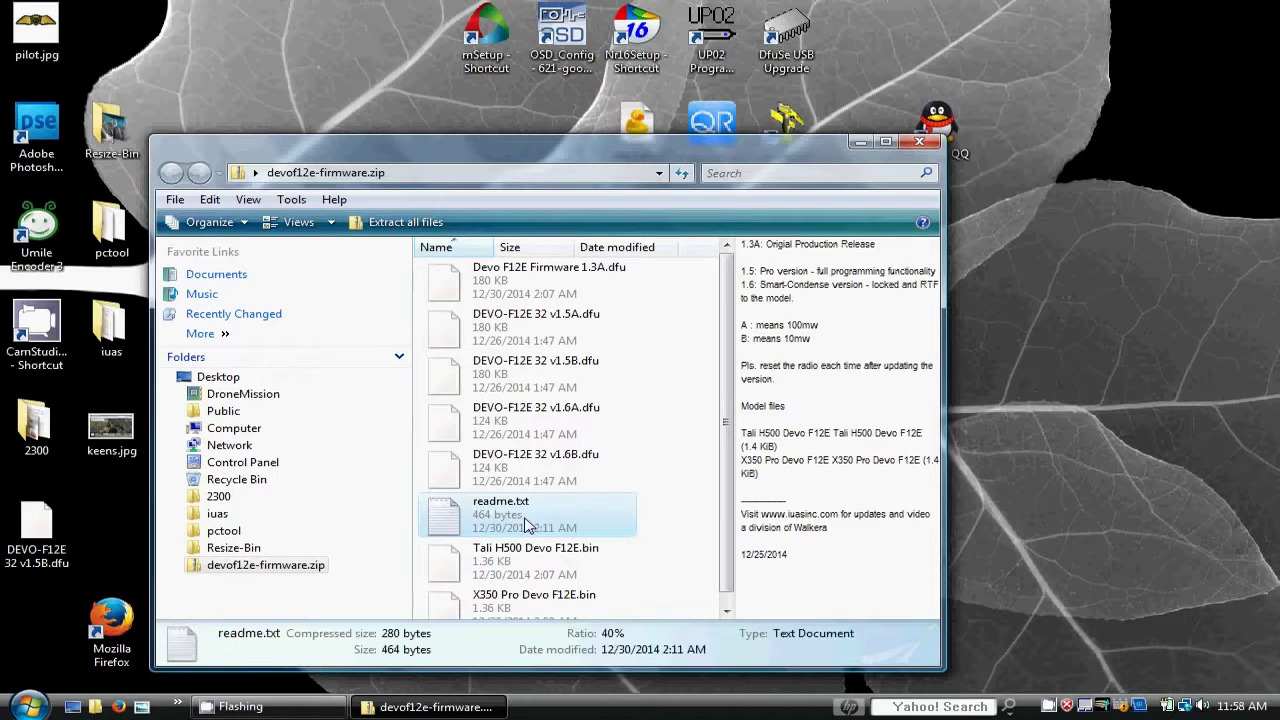
{"action": "double_click", "coordinate": [527, 524]}
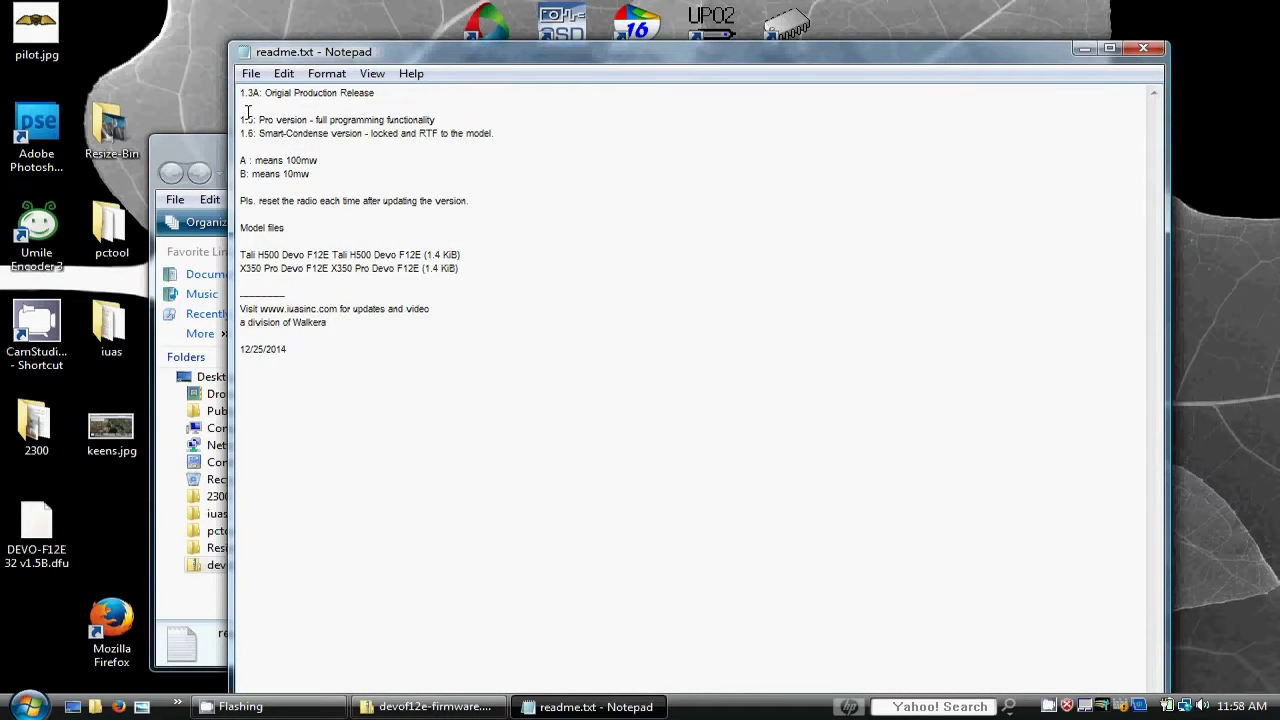
{"action": "left_click_drag", "start_coordinate": [240, 119], "coordinate": [304, 117]}
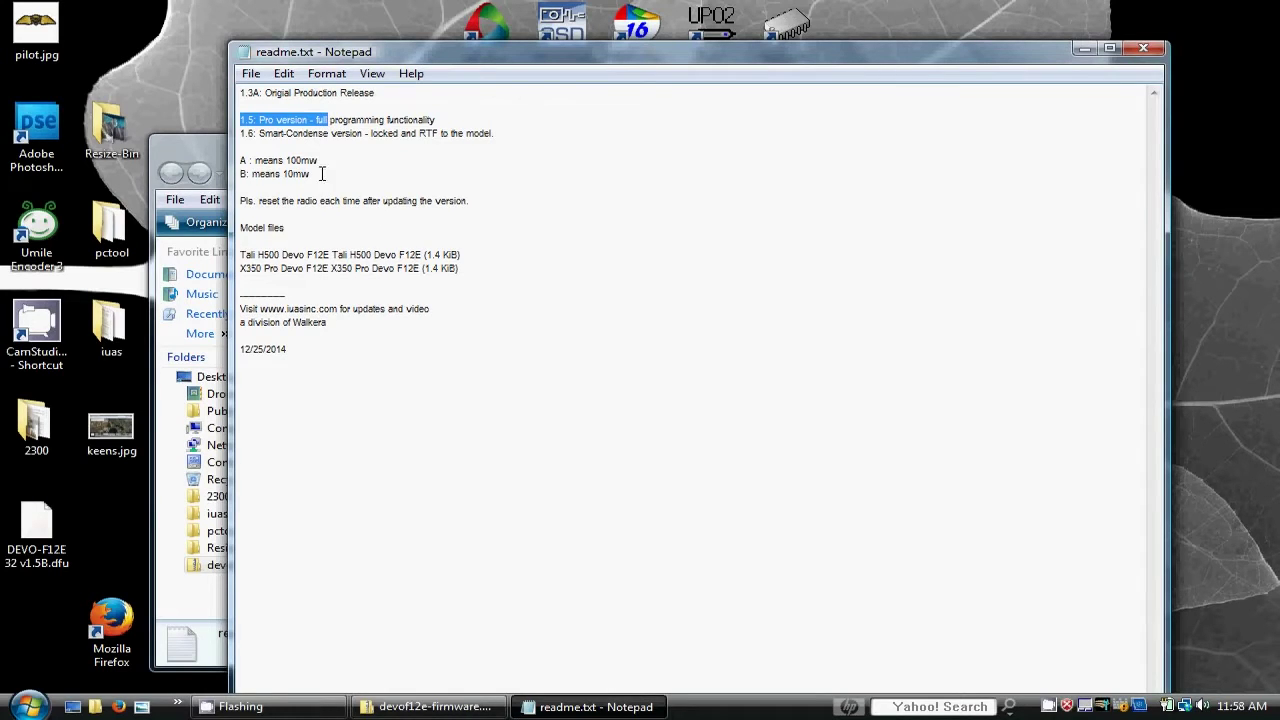
{"action": "left_click_drag", "start_coordinate": [319, 160], "coordinate": [255, 158]}
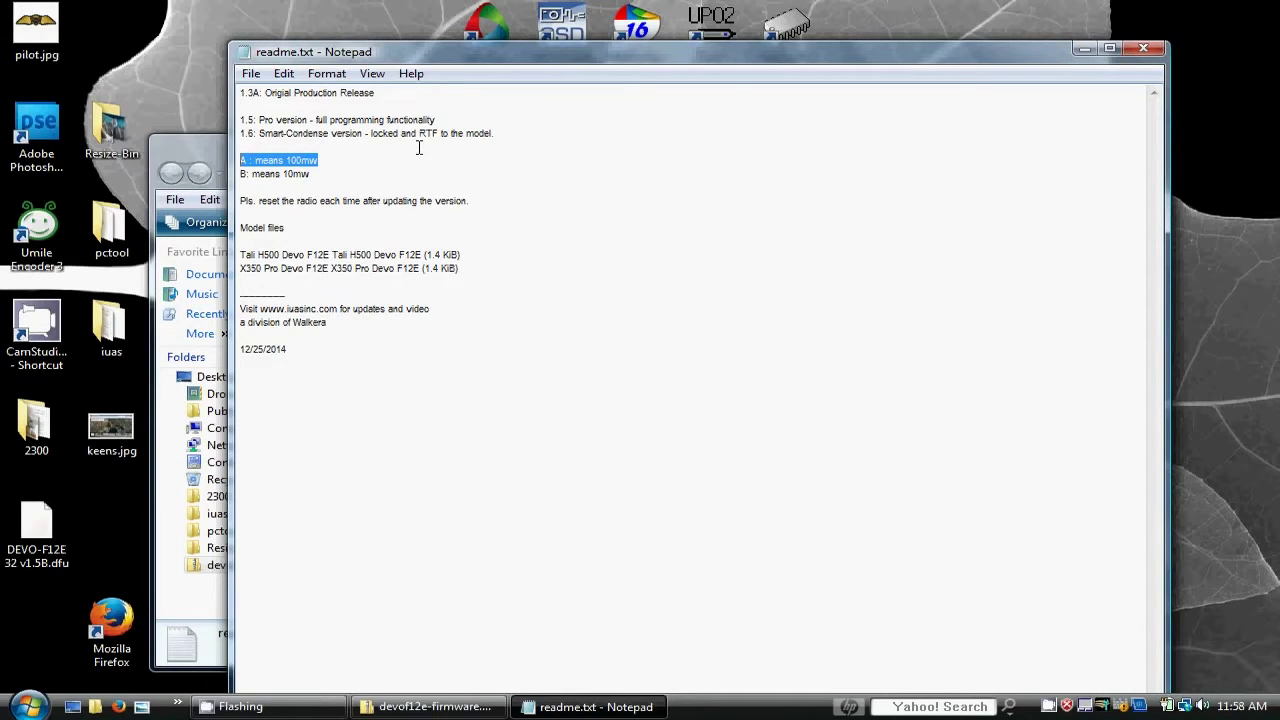
{"action": "left_click", "coordinate": [1142, 48]}
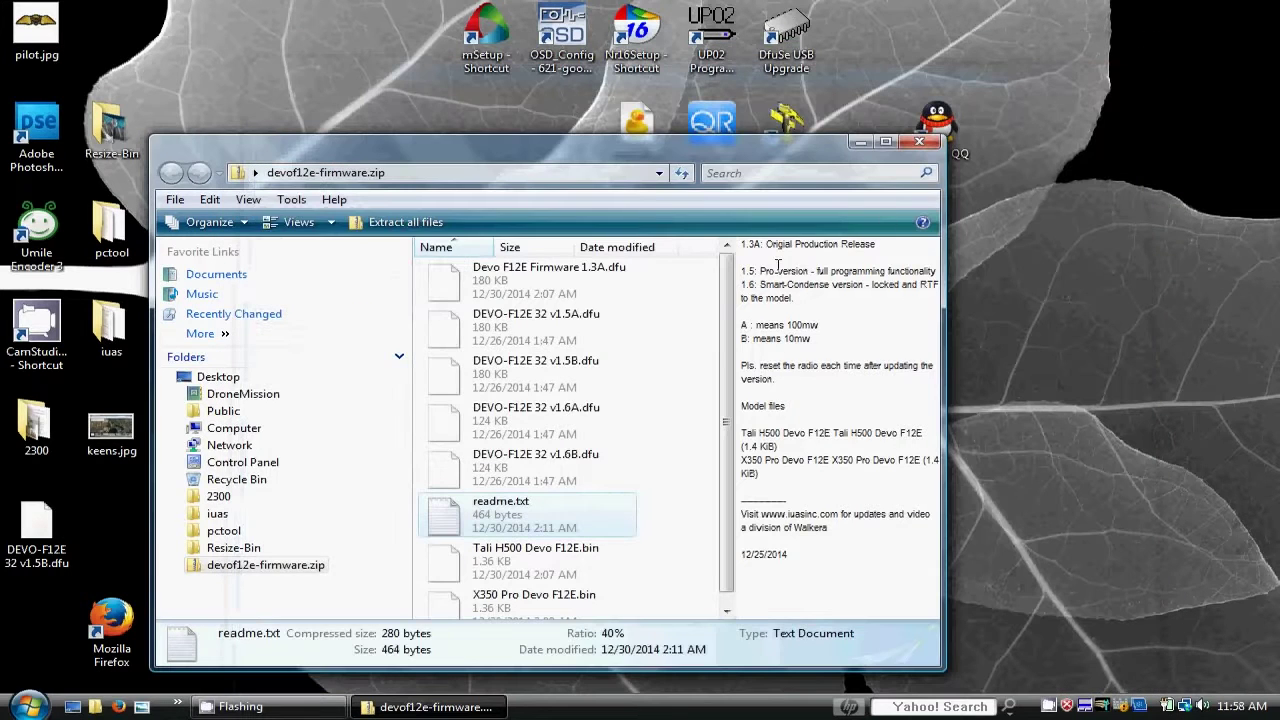
Copy DEVO-F12E 32 v1.5A.dfu from the archive to the desktop and place it beside the firmware zip.
{"action": "left_click", "coordinate": [563, 335]}
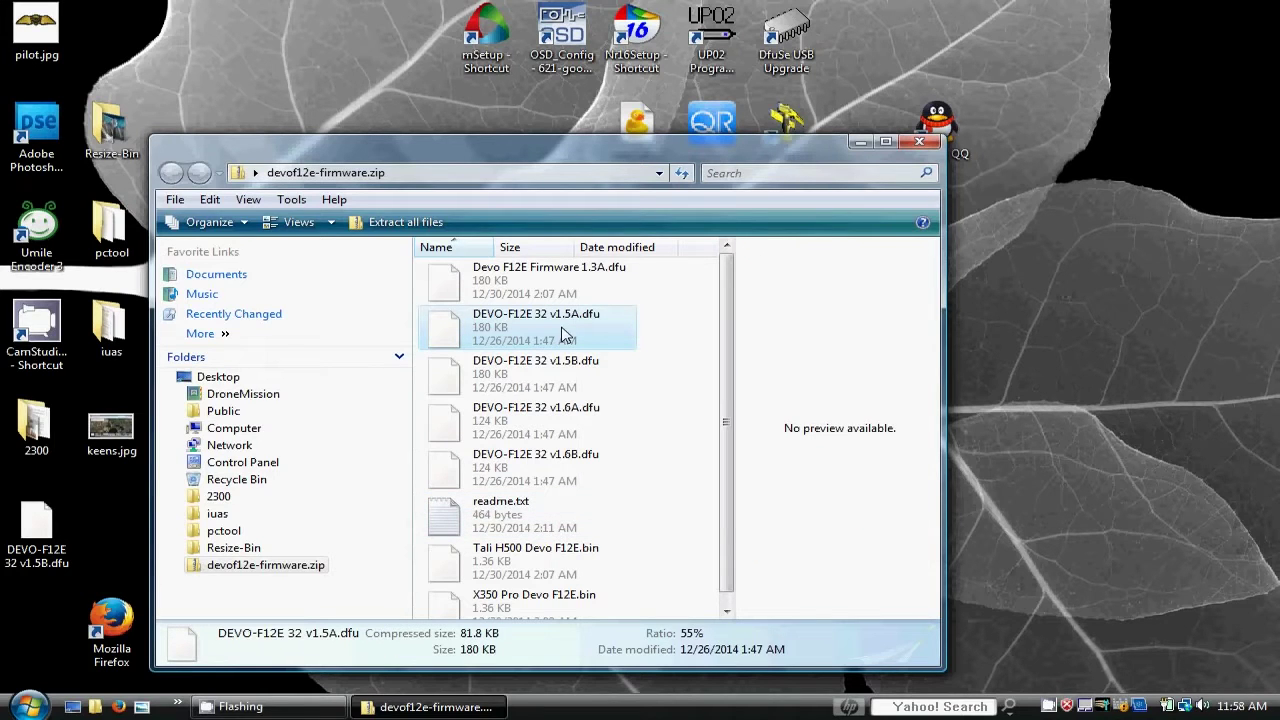
{"action": "left_click_drag", "start_coordinate": [458, 330], "coordinate": [315, 104]}
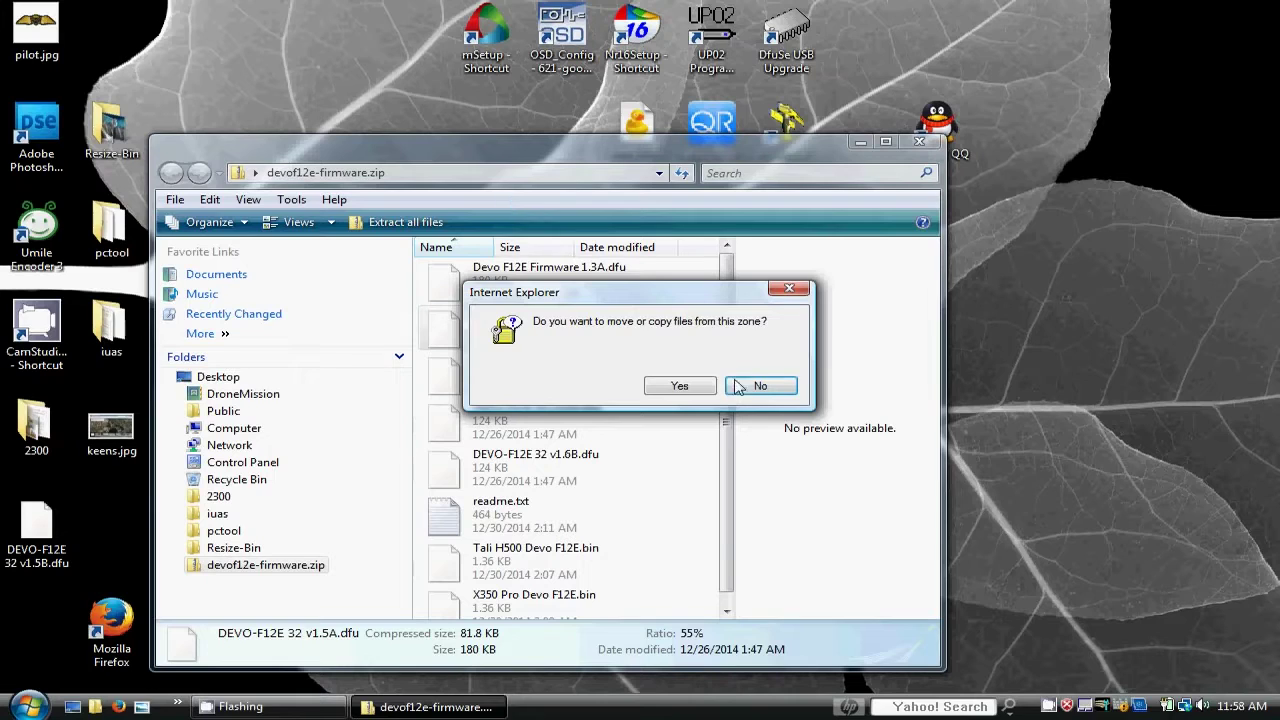
{"action": "left_click", "coordinate": [690, 391]}
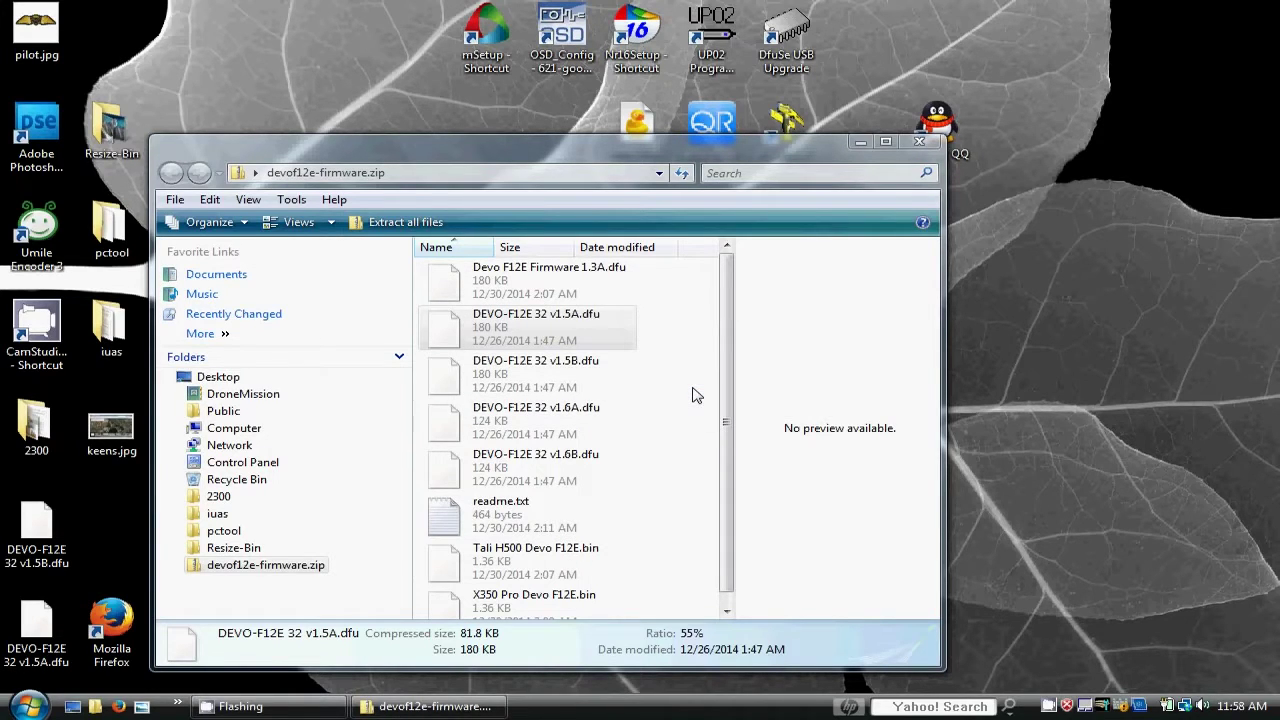
{"action": "left_click", "coordinate": [859, 141]}
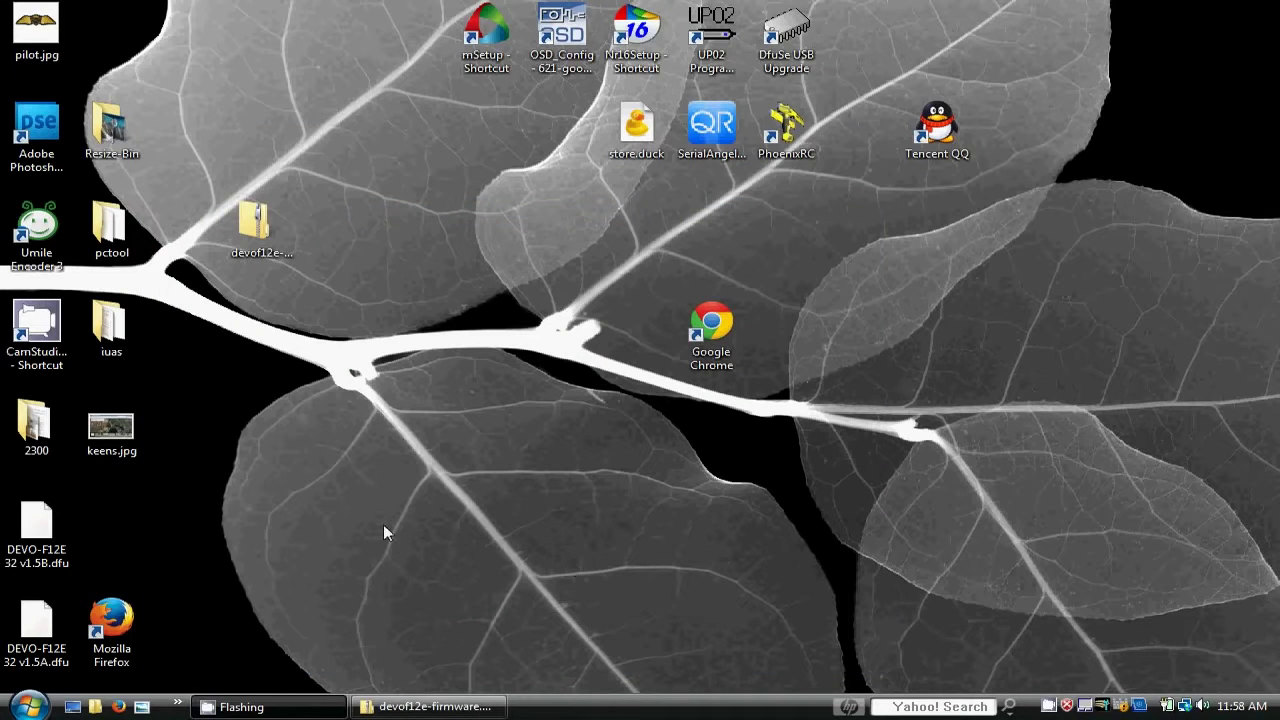
{"action": "left_click_drag", "start_coordinate": [38, 622], "coordinate": [414, 257]}
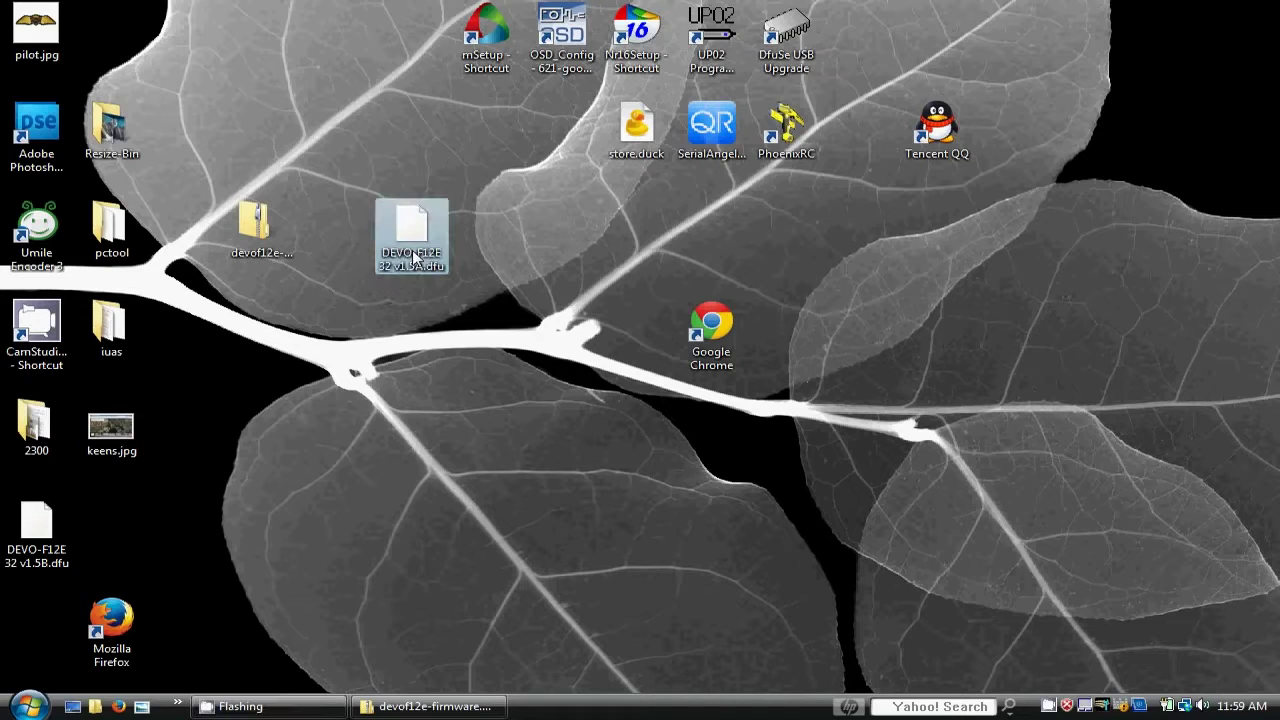
{"action": "left_click", "coordinate": [526, 436]}
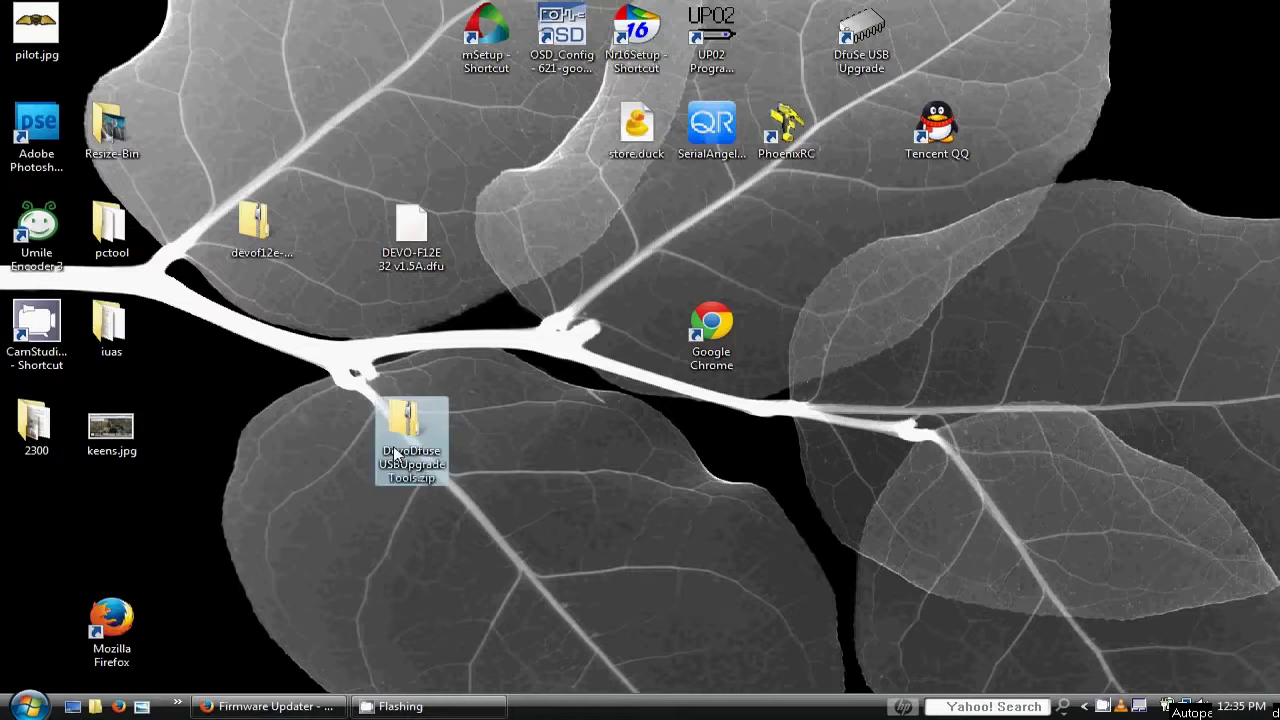
Open DevoDfuse USBUpgradeTools.zip and review the upgrade tool versions in version-history.pdf.
{"action": "double_click", "coordinate": [395, 440]}
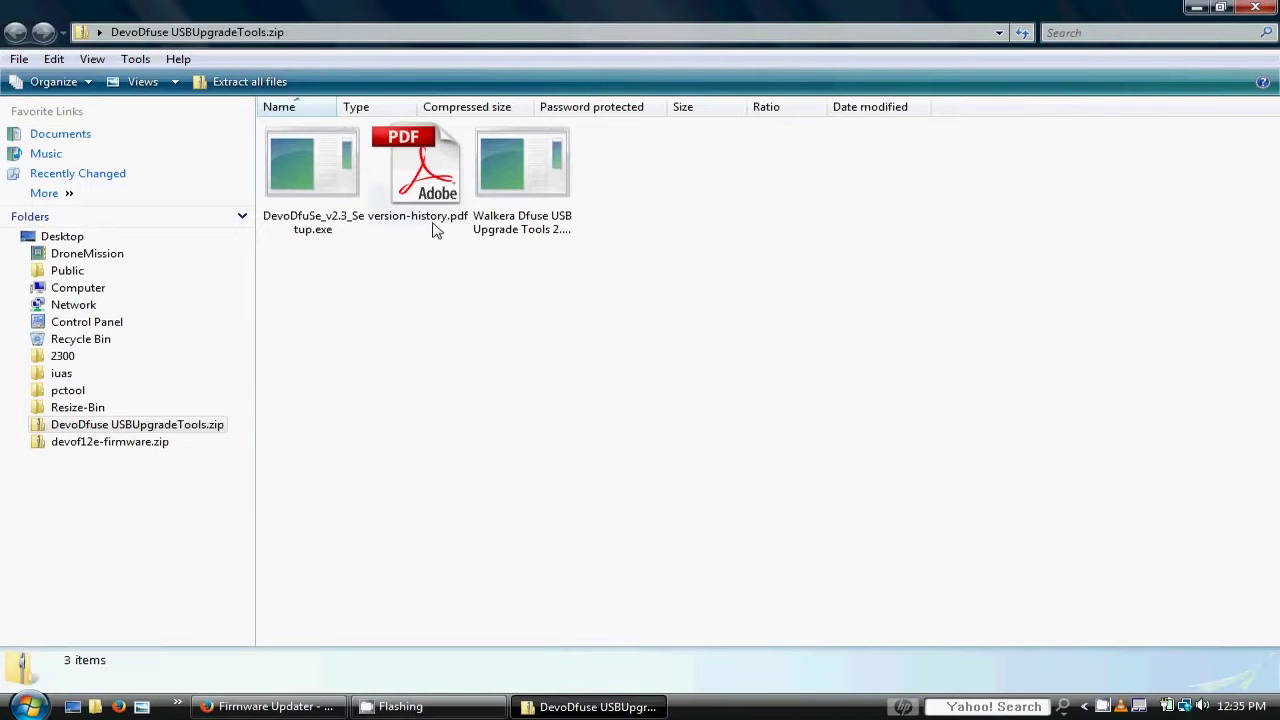
{"action": "left_click", "coordinate": [433, 210]}
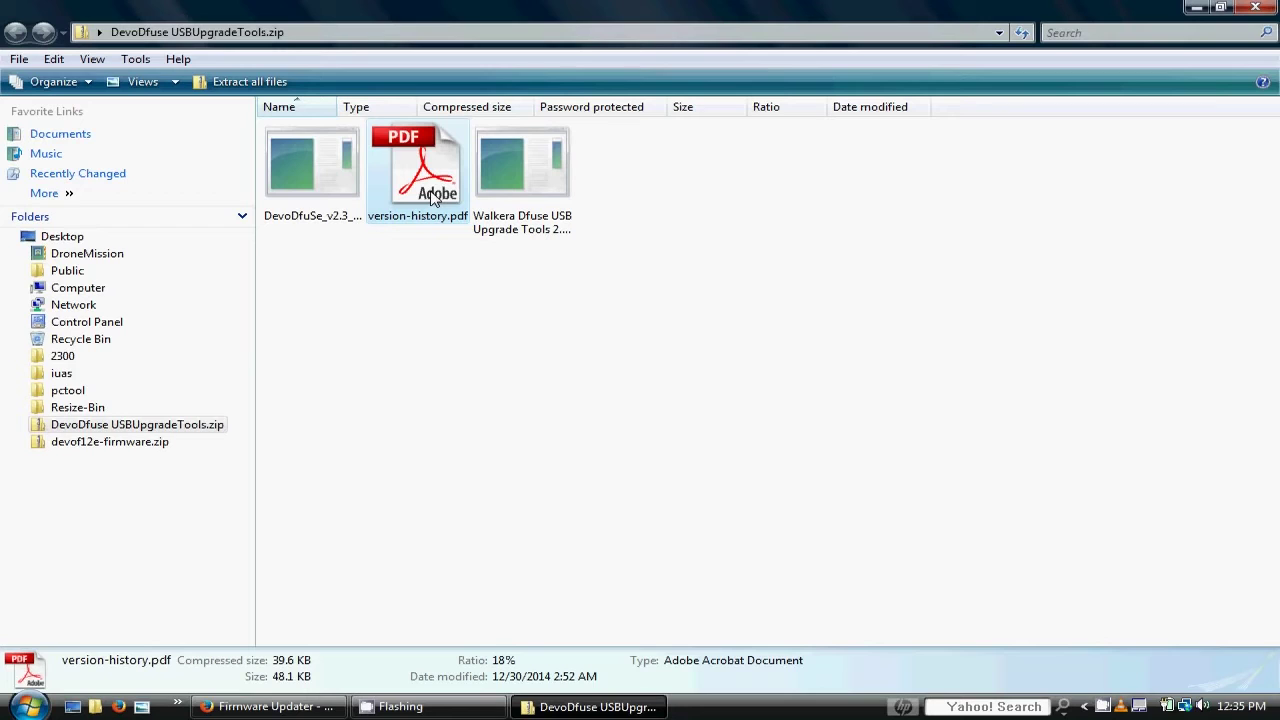
{"action": "double_click", "coordinate": [433, 198]}
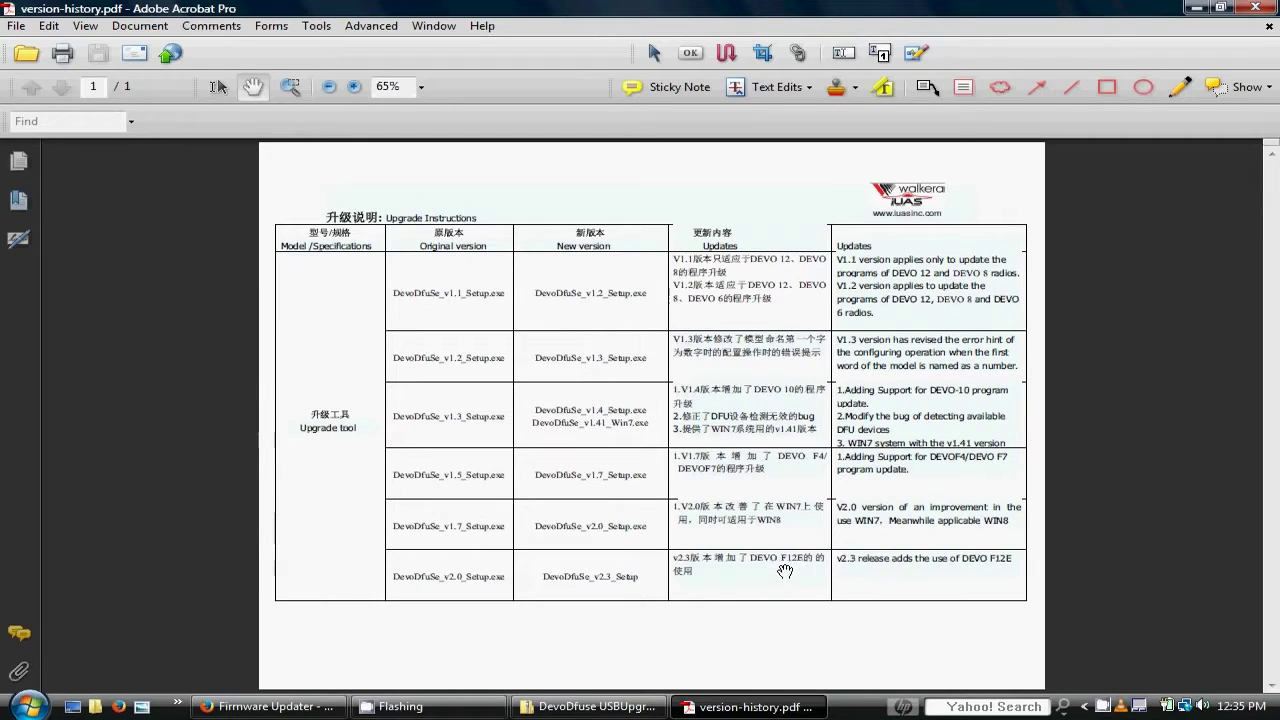
{"action": "left_click", "coordinate": [1256, 7]}
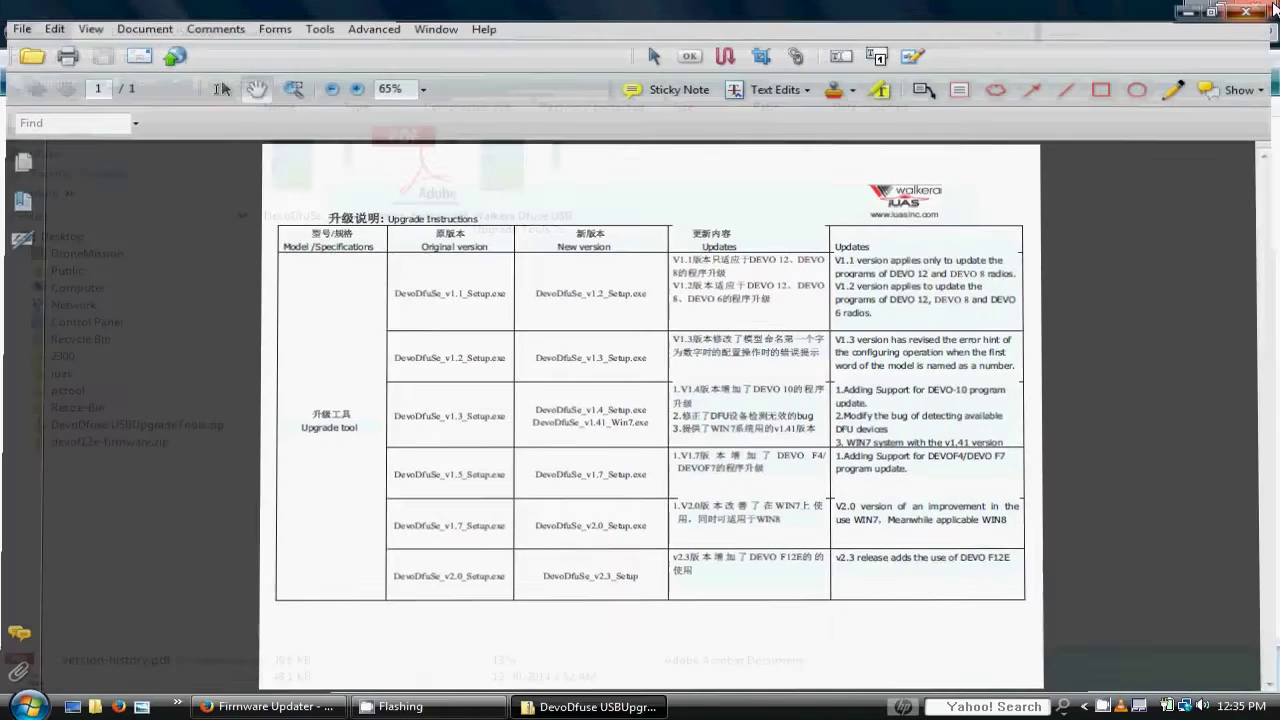
Copy Walkera Dfuse USB Upgrade Tools 2.31.exe from the archive to the desktop and place it beside its zip.
{"action": "left_click", "coordinate": [521, 148]}
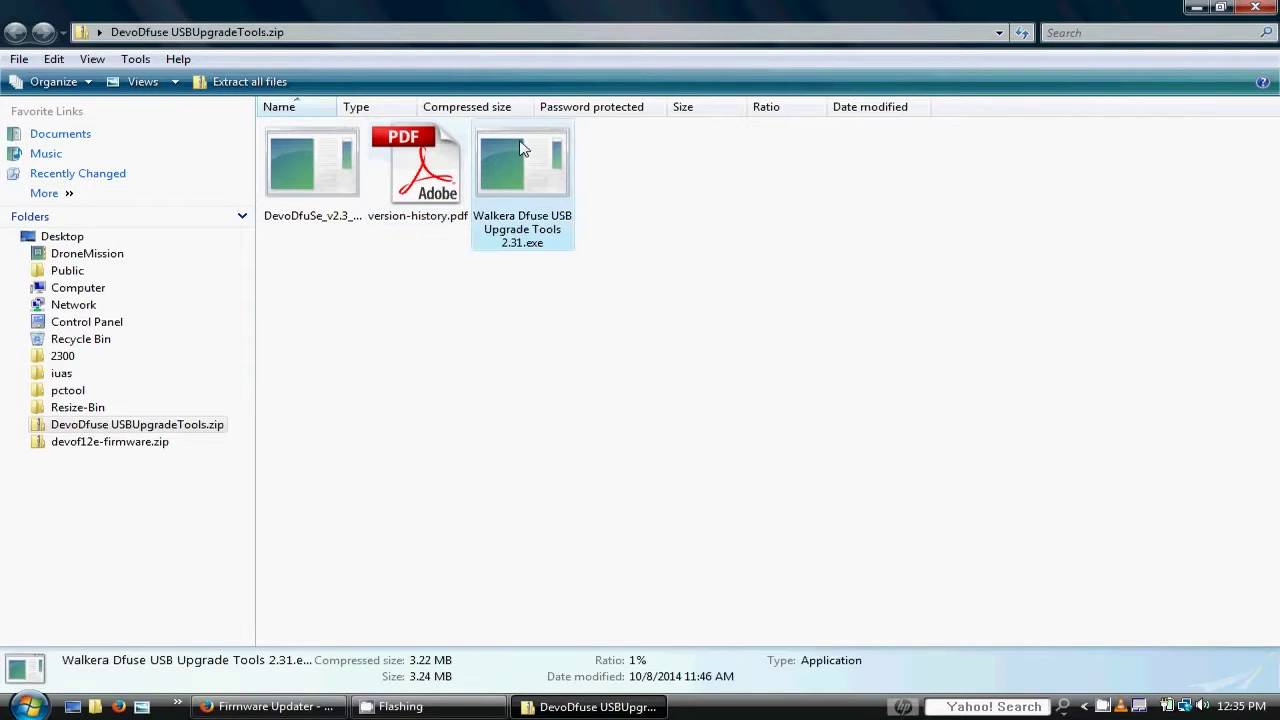
{"action": "left_click", "coordinate": [1221, 9]}
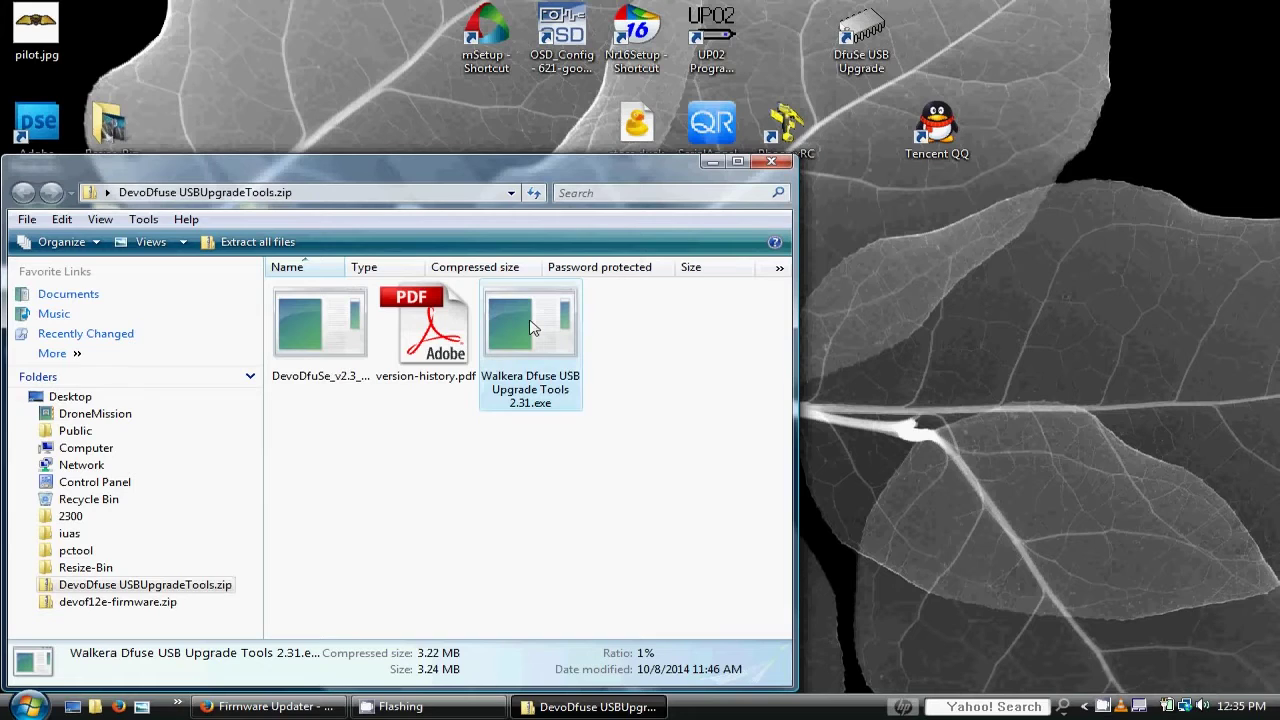
{"action": "left_click_drag", "start_coordinate": [530, 328], "coordinate": [923, 340]}
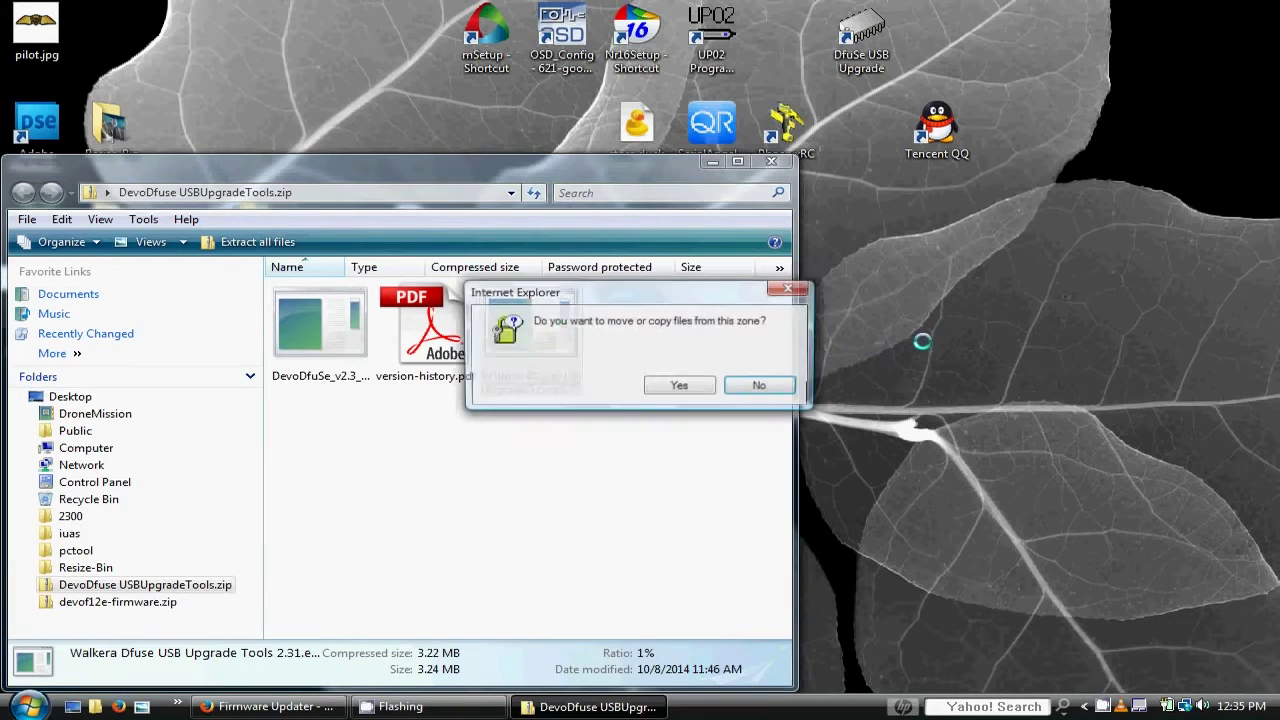
{"action": "left_click", "coordinate": [690, 388]}
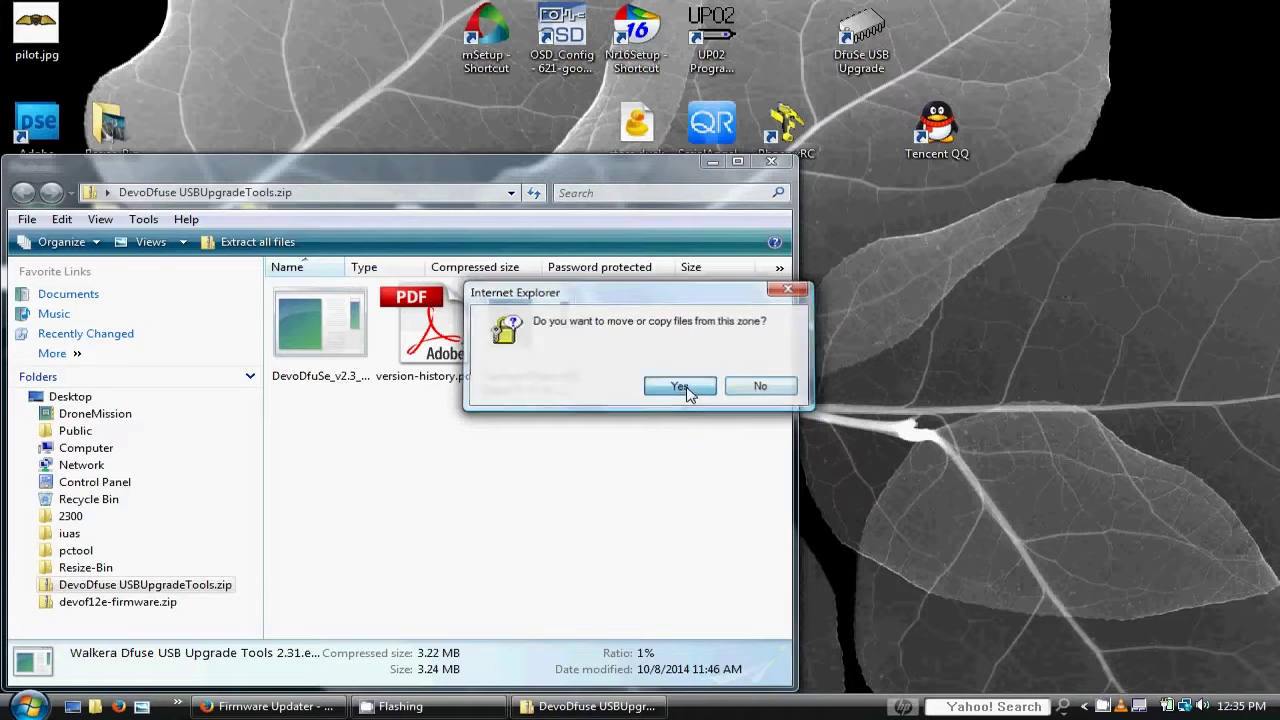
{"action": "left_click", "coordinate": [775, 163]}
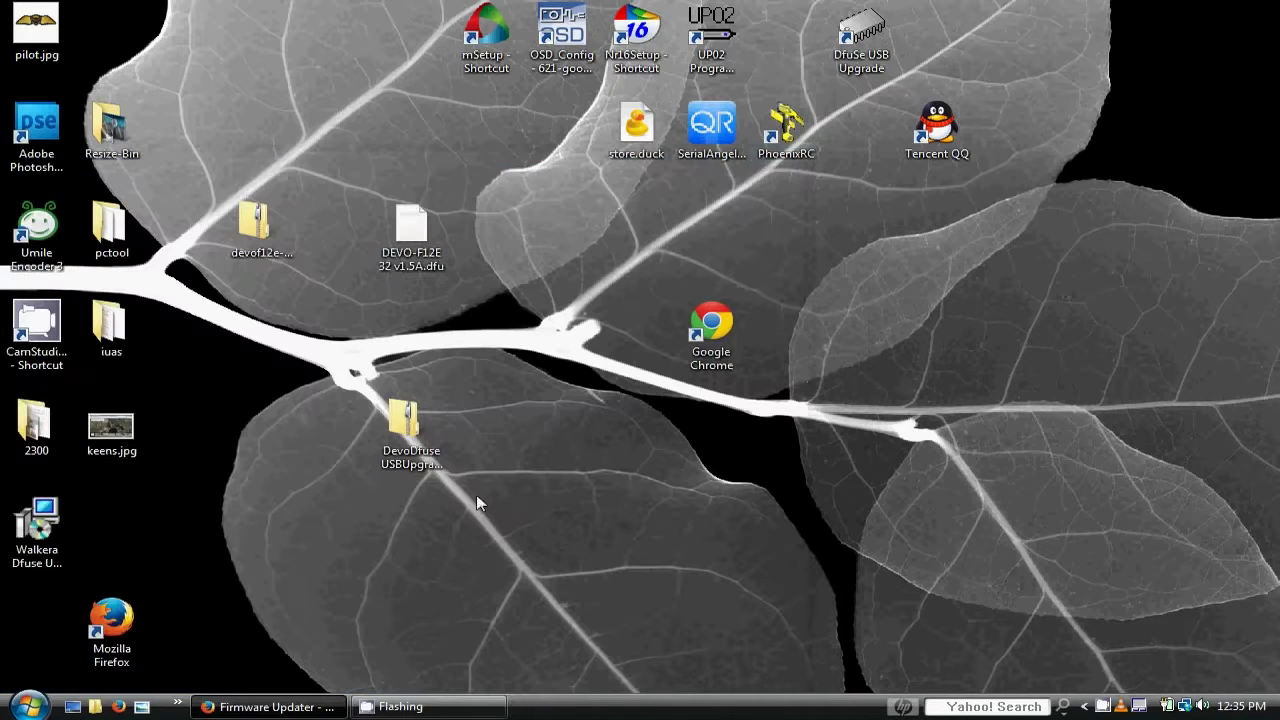
{"action": "left_click_drag", "start_coordinate": [44, 535], "coordinate": [556, 402]}
Run the Walkera Dfuse USB Upgrade Tools 2.31 installer as administrator and allow the unverified publisher.
{"action": "right_click", "coordinate": [556, 402]}
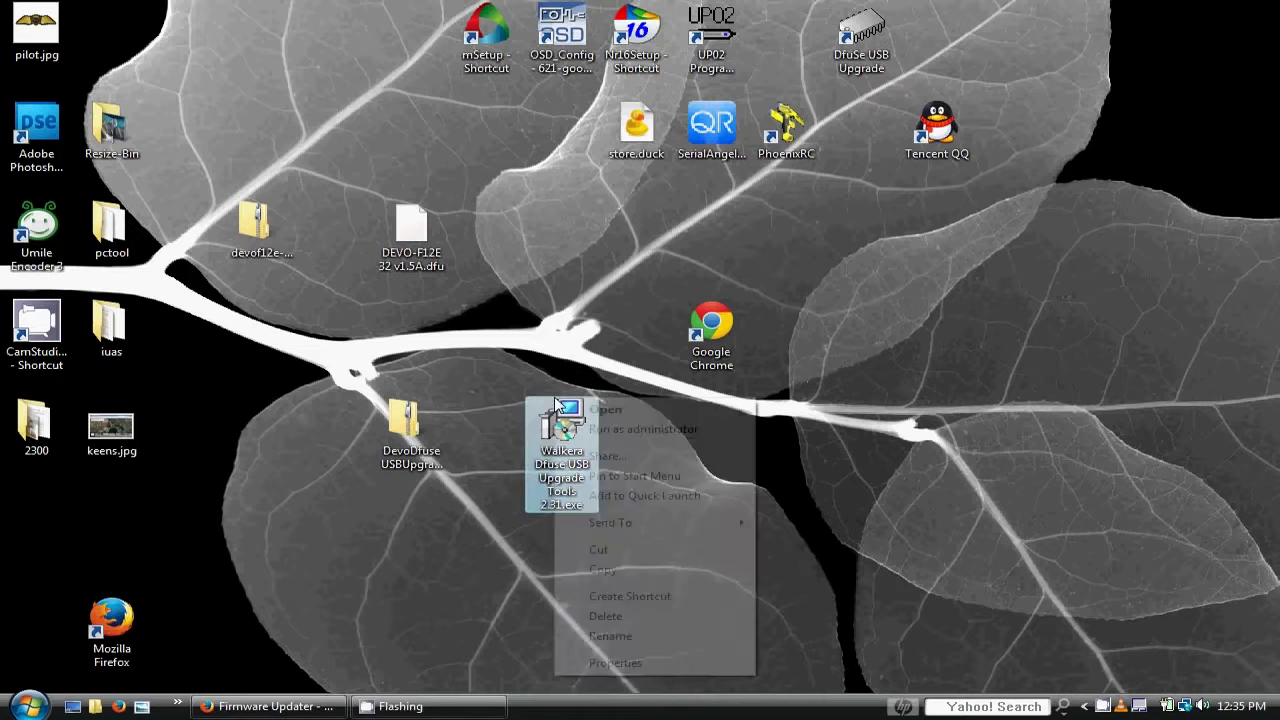
{"action": "left_click", "coordinate": [692, 432]}
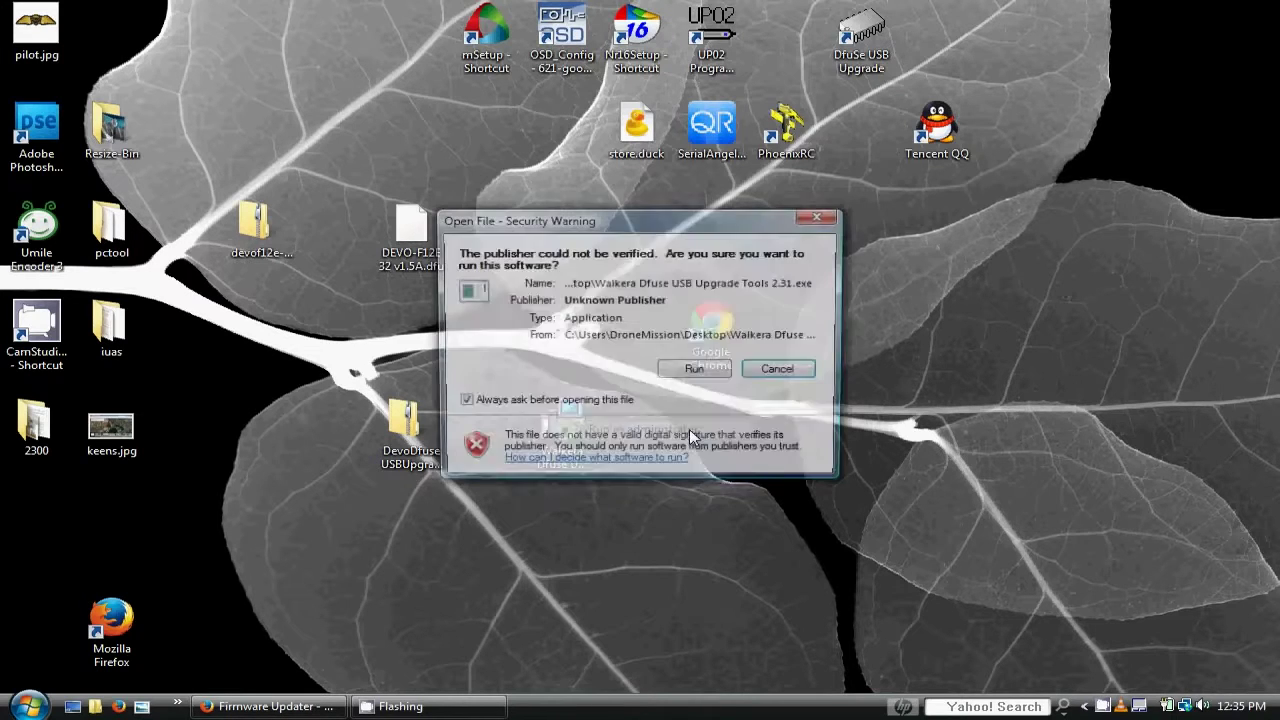
{"action": "left_click", "coordinate": [675, 371]}
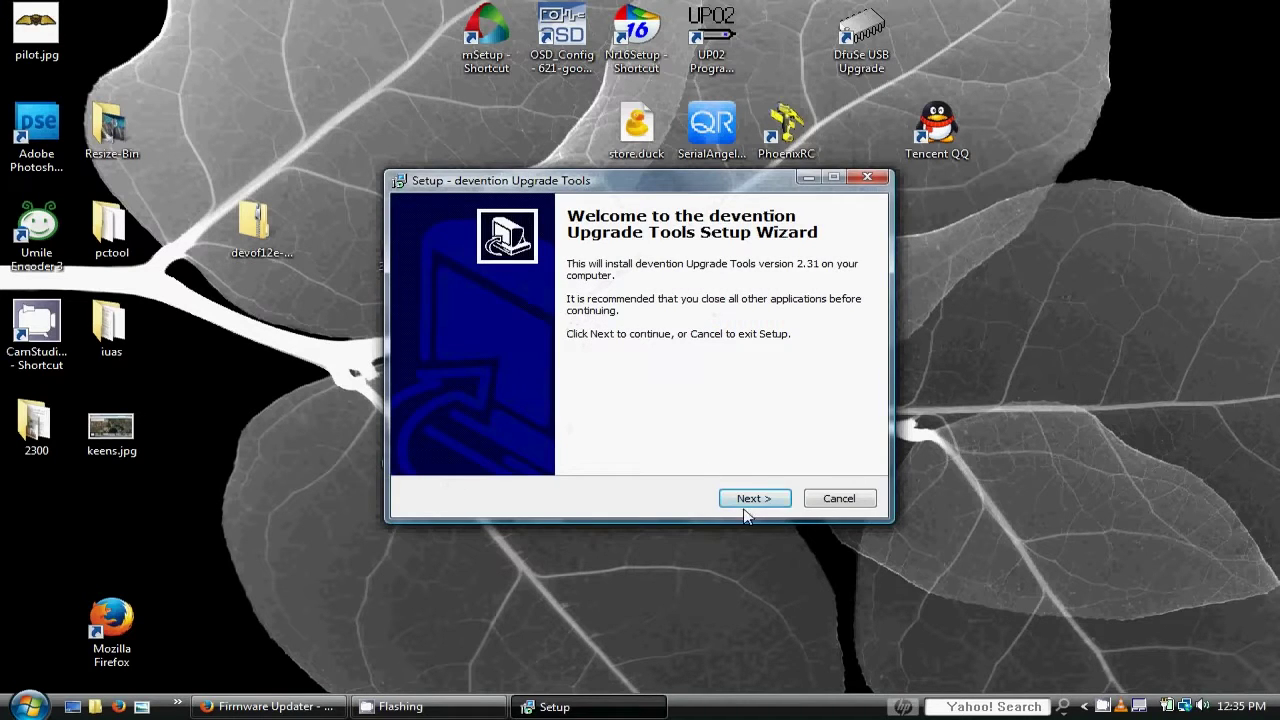
Install devention Upgrade Tools in C:\Program Files\devention Upgrade Tools with the default Start Menu folder and a desktop icon.
{"action": "left_click", "coordinate": [755, 503]}
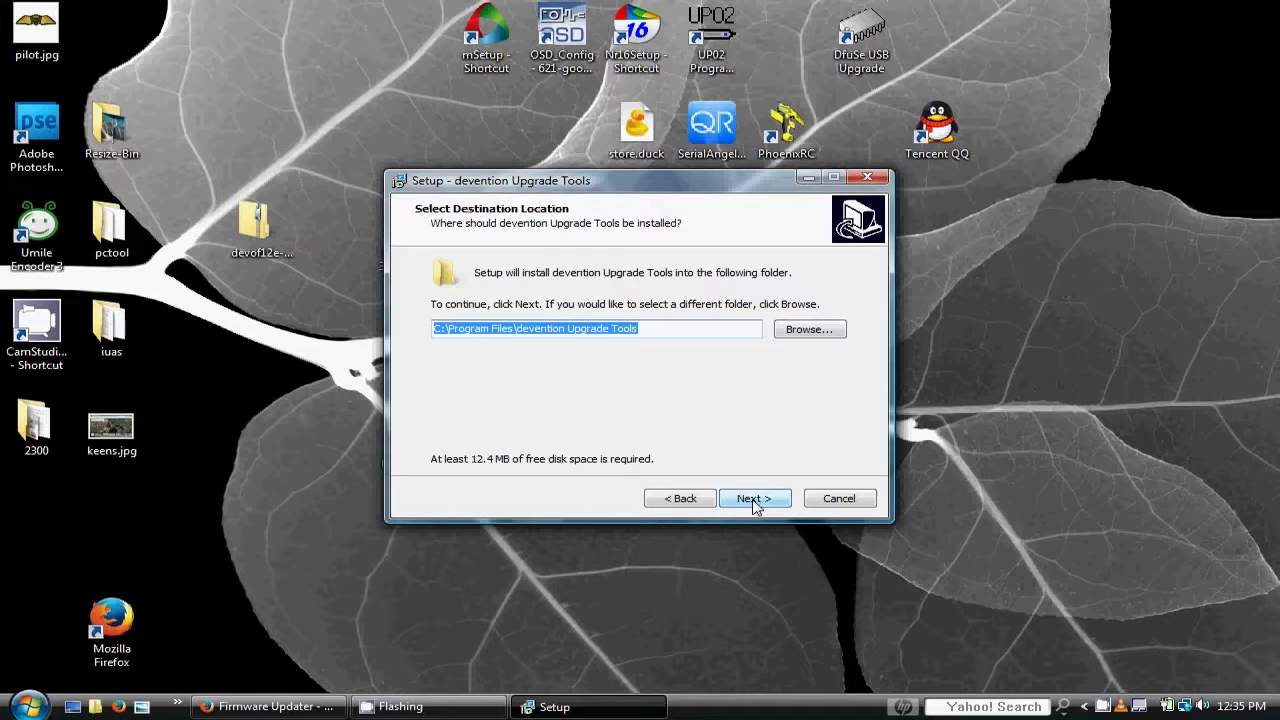
{"action": "left_click", "coordinate": [755, 503]}
{"action": "left_click", "coordinate": [755, 503]}
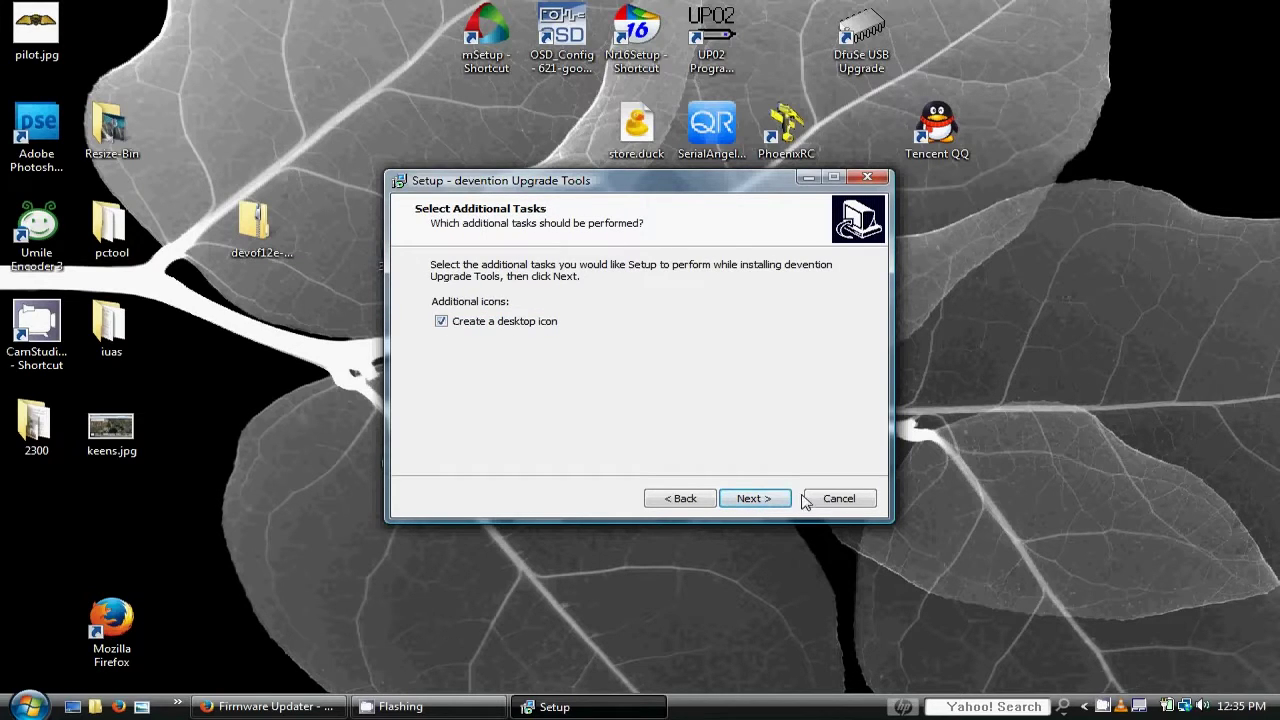
{"action": "left_click", "coordinate": [776, 497]}
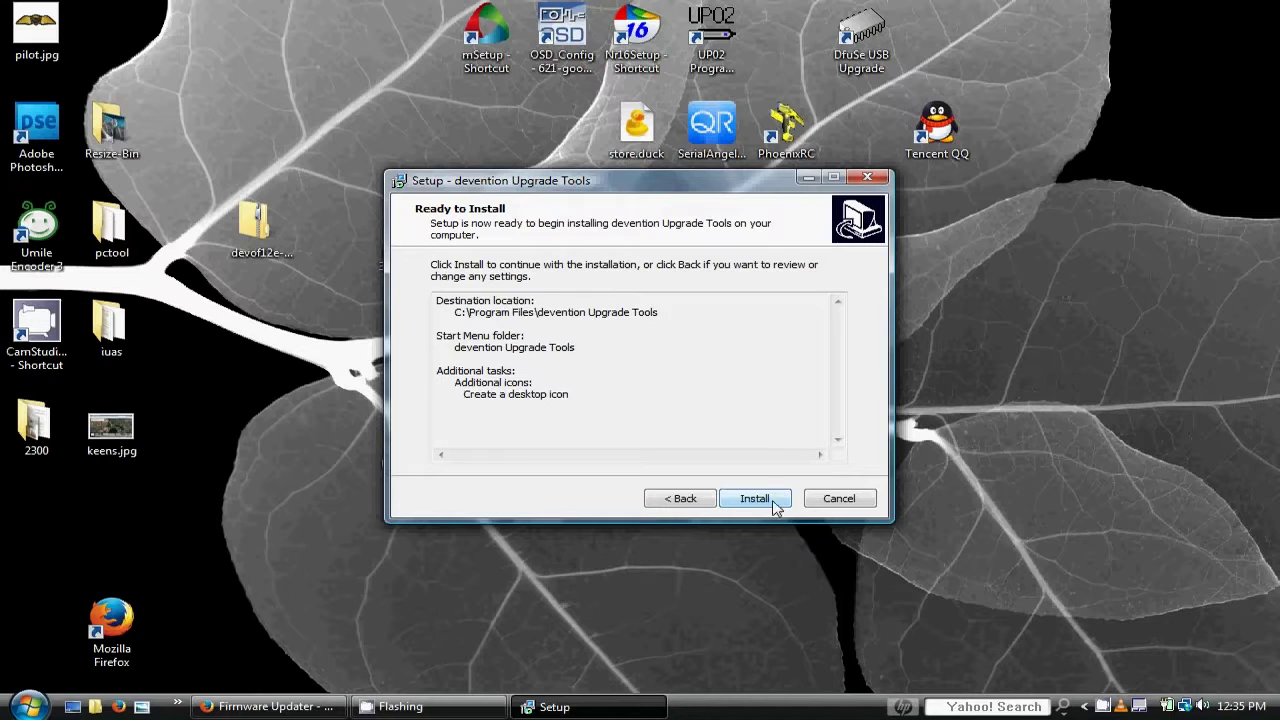
{"action": "left_click", "coordinate": [776, 507]}
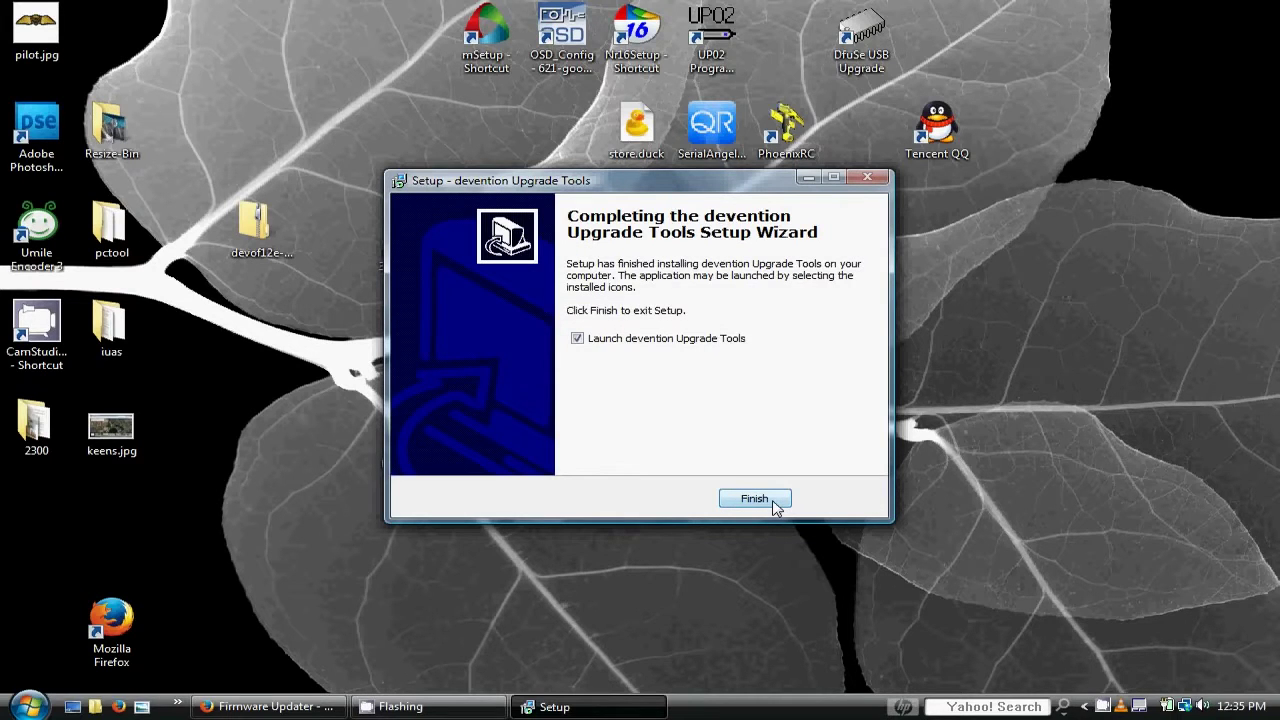
Finish the setup with devention Upgrade Tools launched and load DEVO-F12E 32 v1.5A.dfu from the desktop as the upgrade file.
{"action": "left_click", "coordinate": [772, 500]}
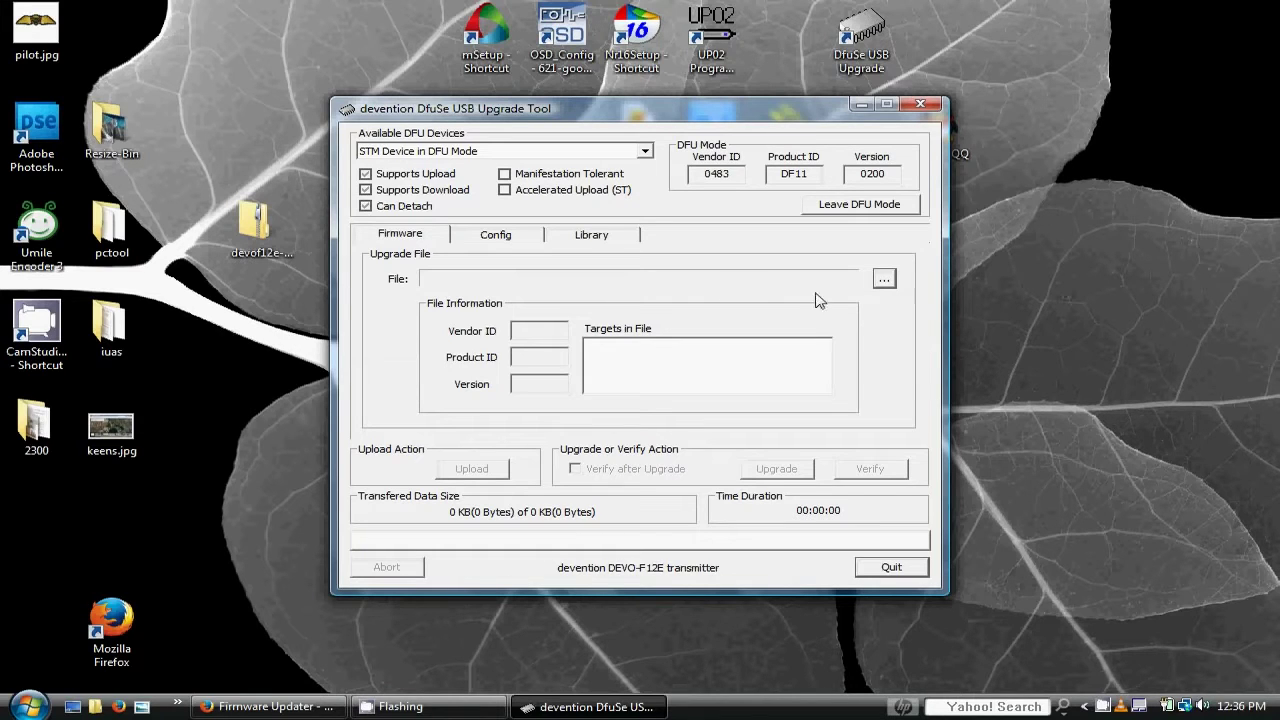
{"action": "left_click", "coordinate": [885, 281]}
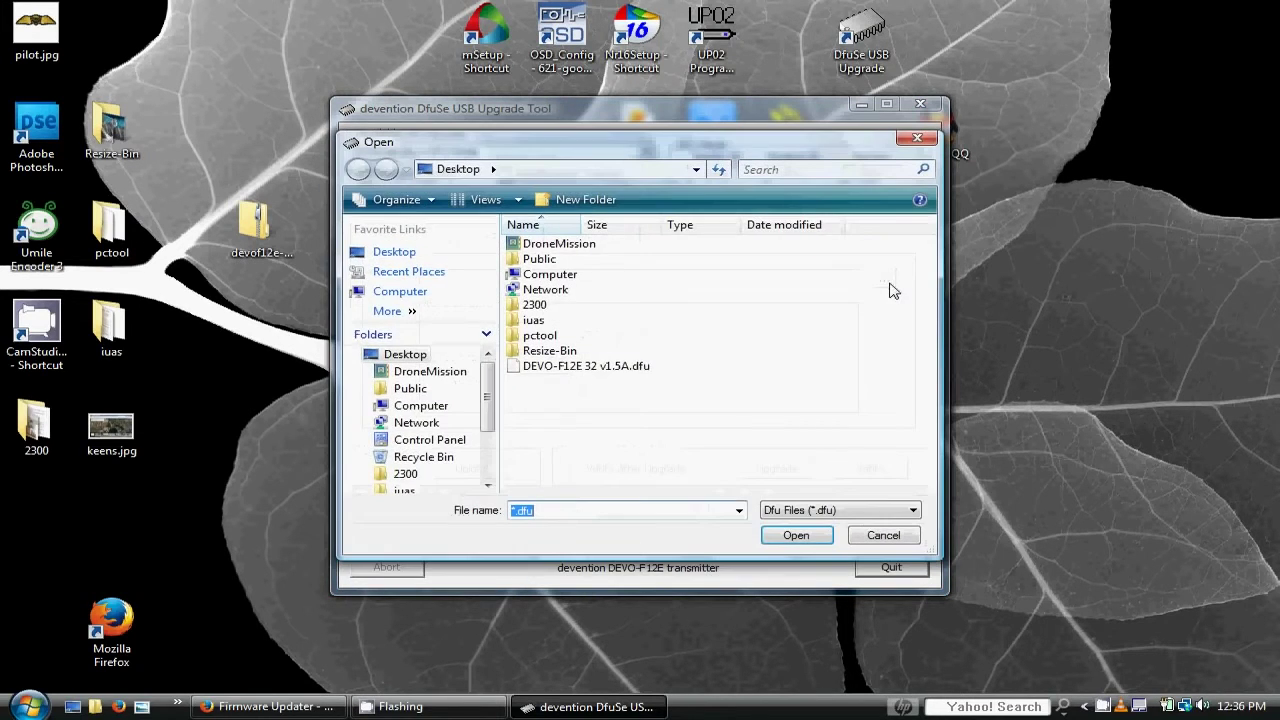
{"action": "left_click", "coordinate": [657, 368]}
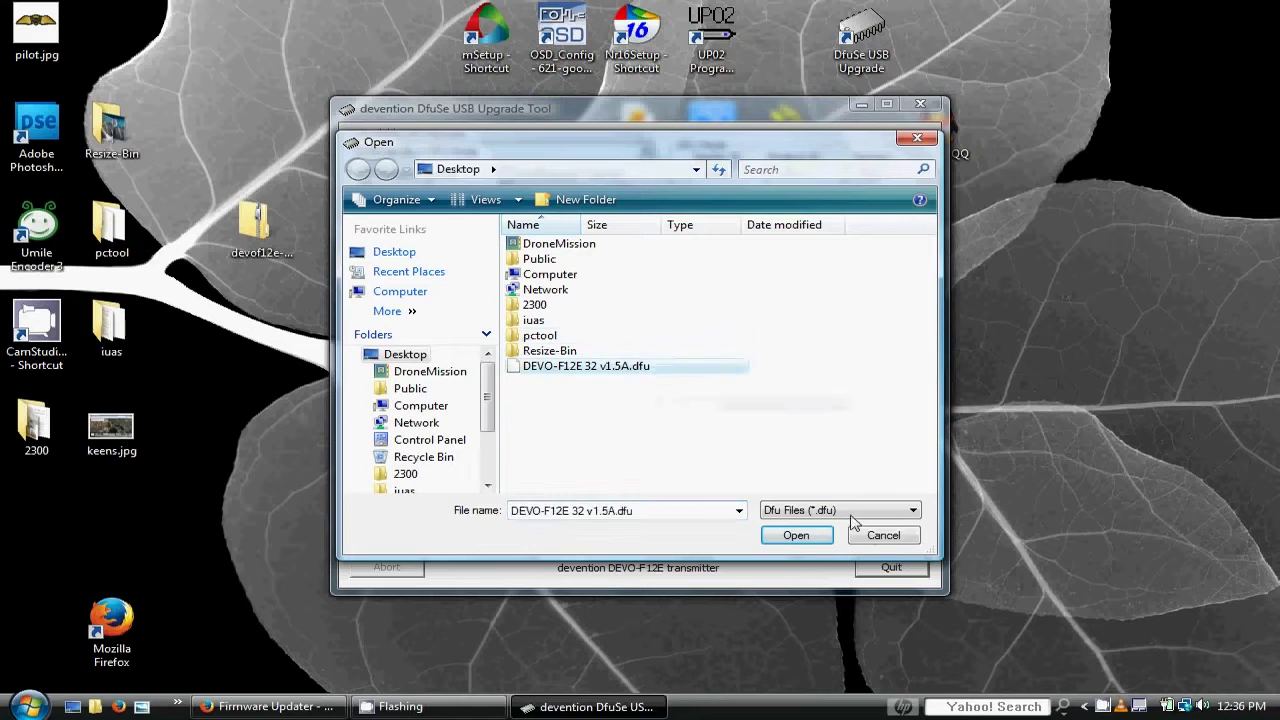
{"action": "left_click", "coordinate": [796, 536]}
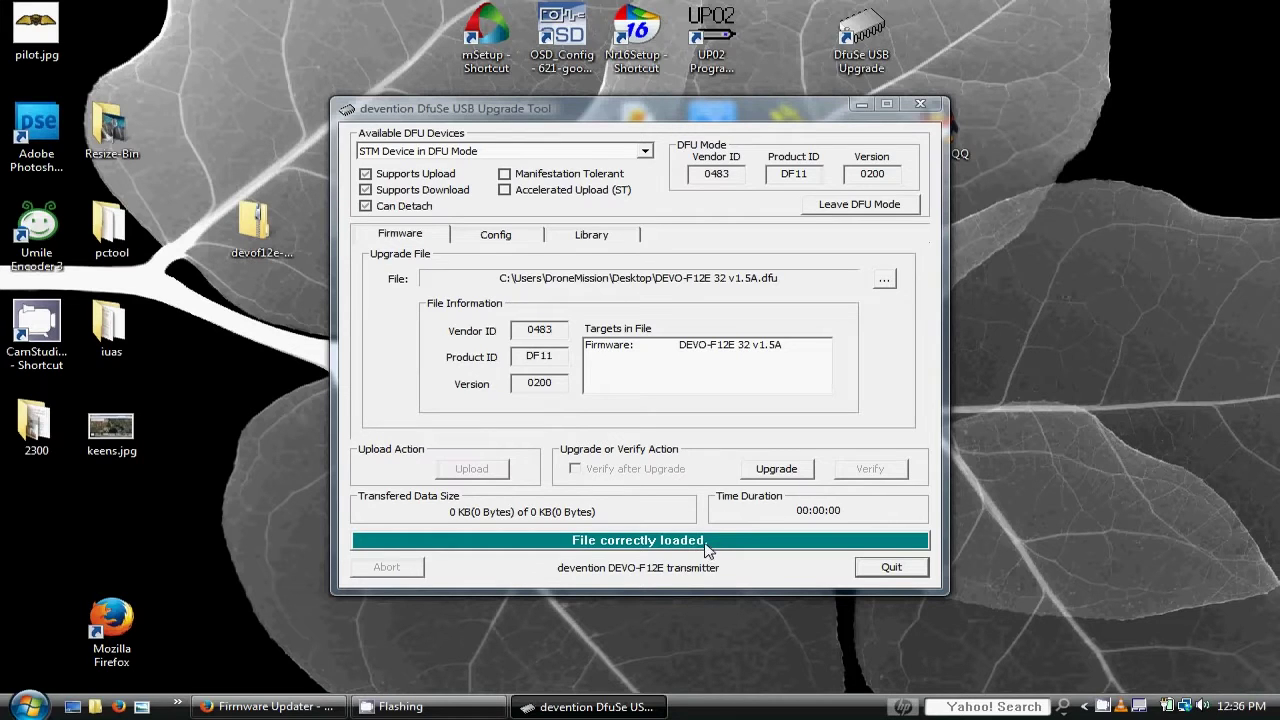
Upgrade the DEVO-F12E transmitter with the loaded firmware, agreeing to continue in DFU mode, and quit the upgrade tool.
{"action": "left_click", "coordinate": [797, 477]}
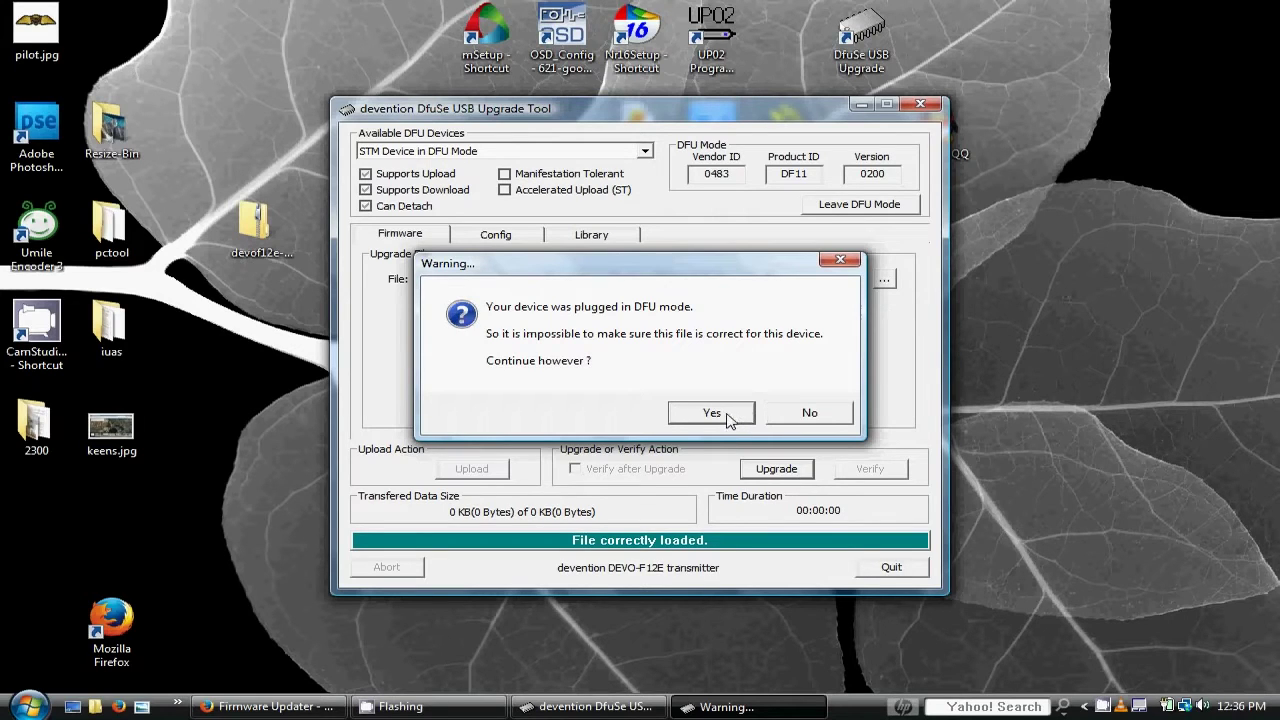
{"action": "left_click", "coordinate": [712, 413]}
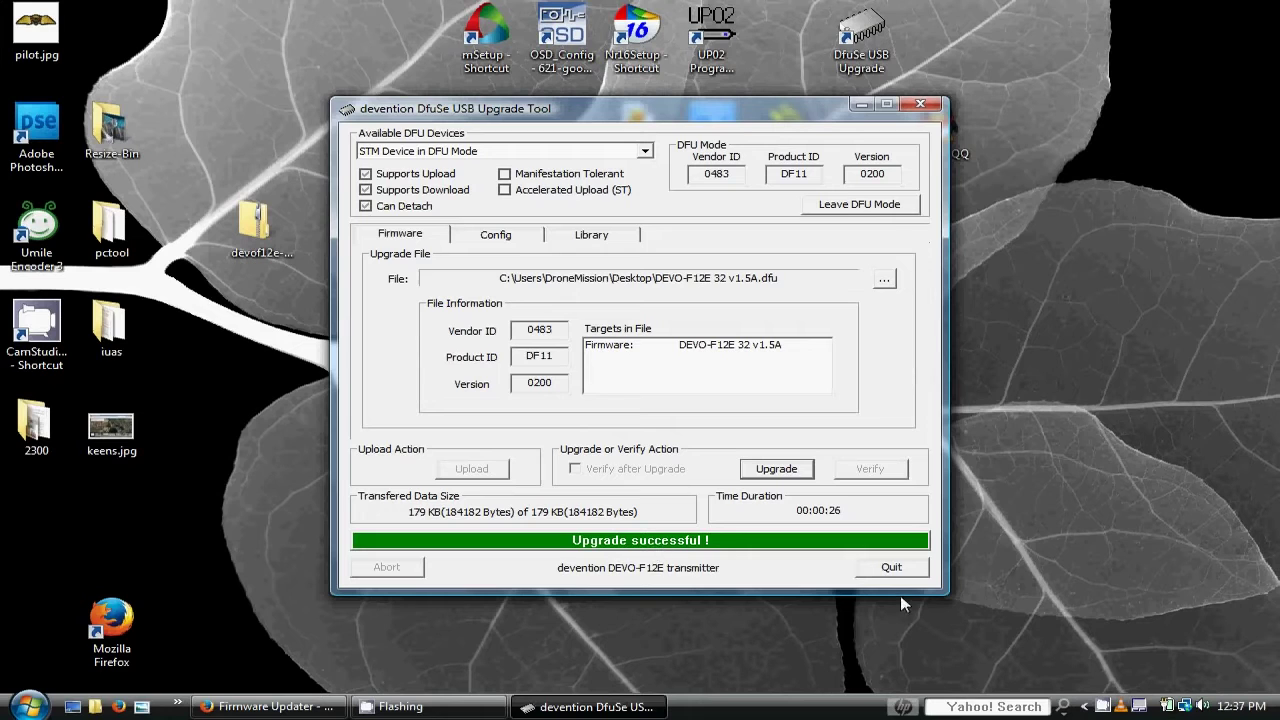
{"action": "left_click", "coordinate": [893, 567]}
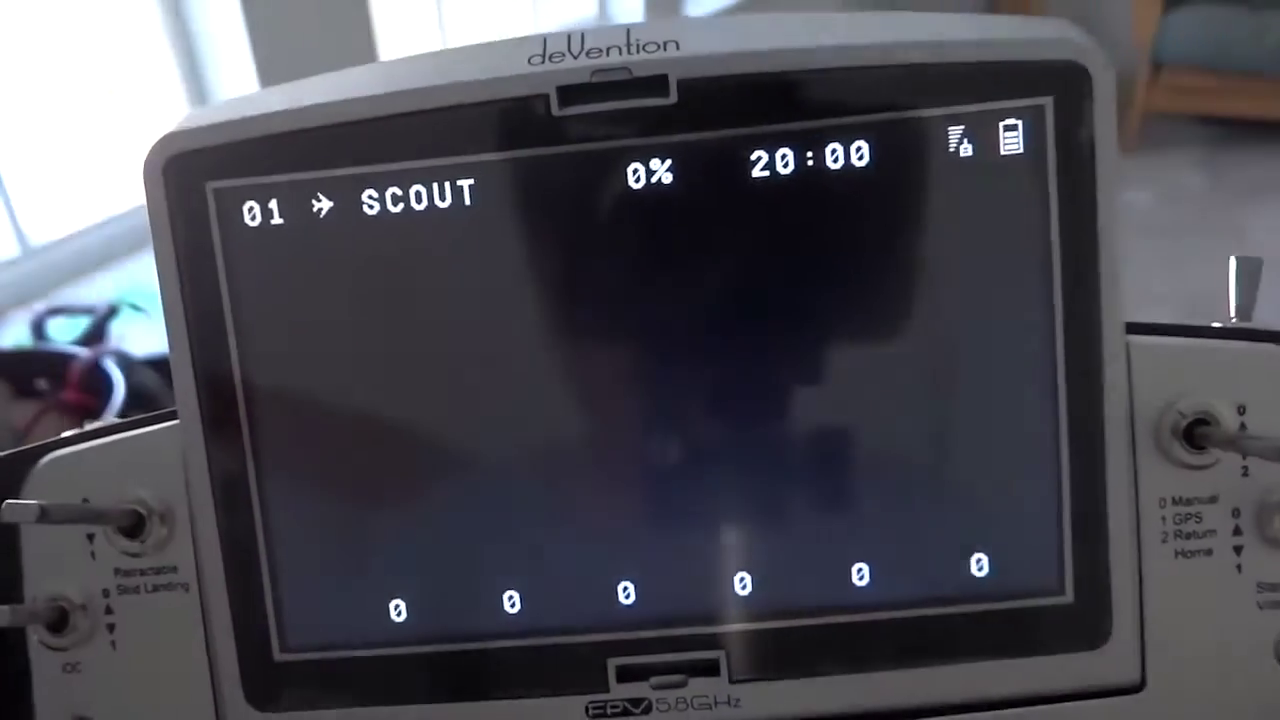
{"action": "key", "text": "Return"}
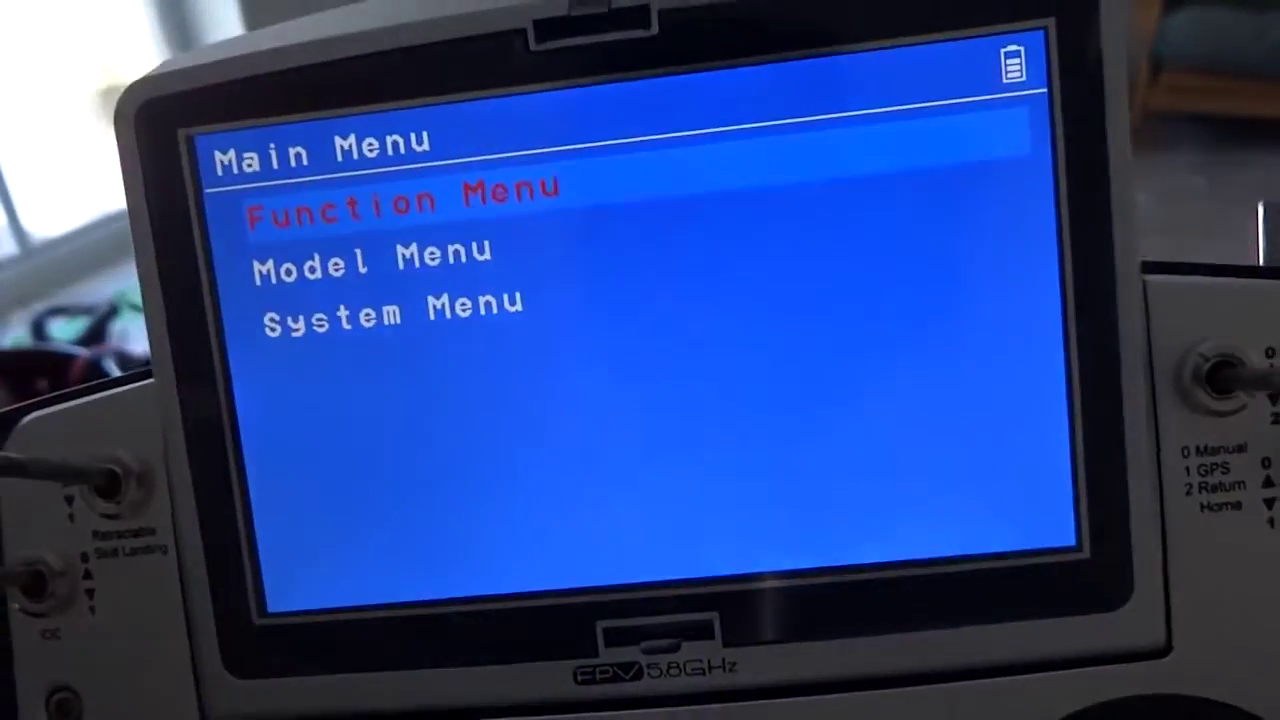
{"action": "key", "text": "Down"}
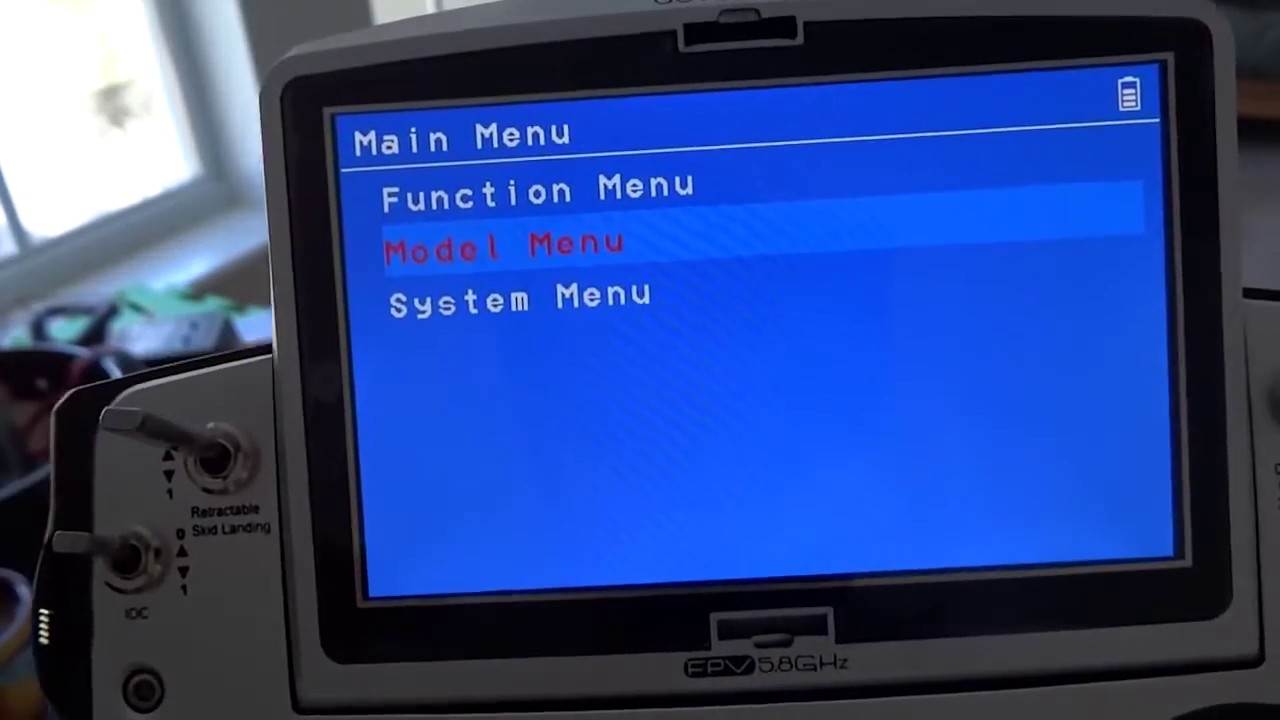
{"action": "key", "text": "Down"}
{"action": "key", "text": "Return"}
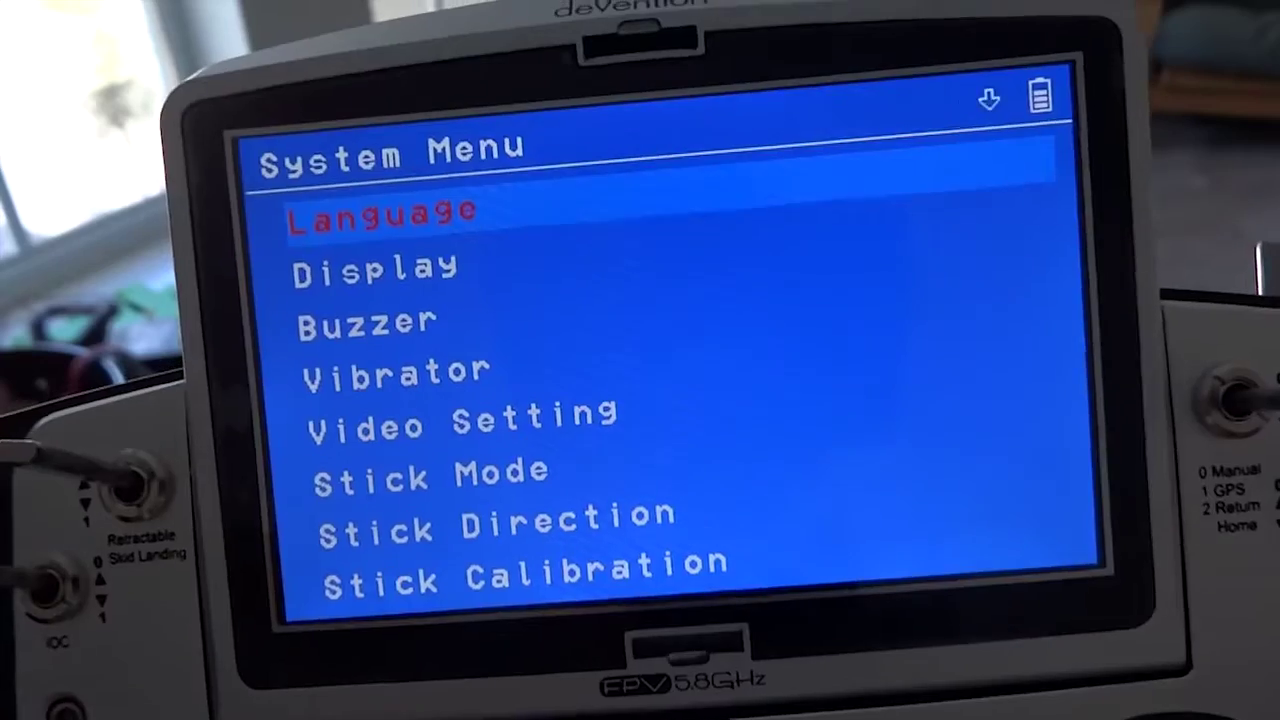
{"action": "key", "text": "Down"}
{"action": "key", "text": "Down"}
{"action": "key", "text": "Down"}
{"action": "key", "text": "Down"}
{"action": "key", "text": "Down"}
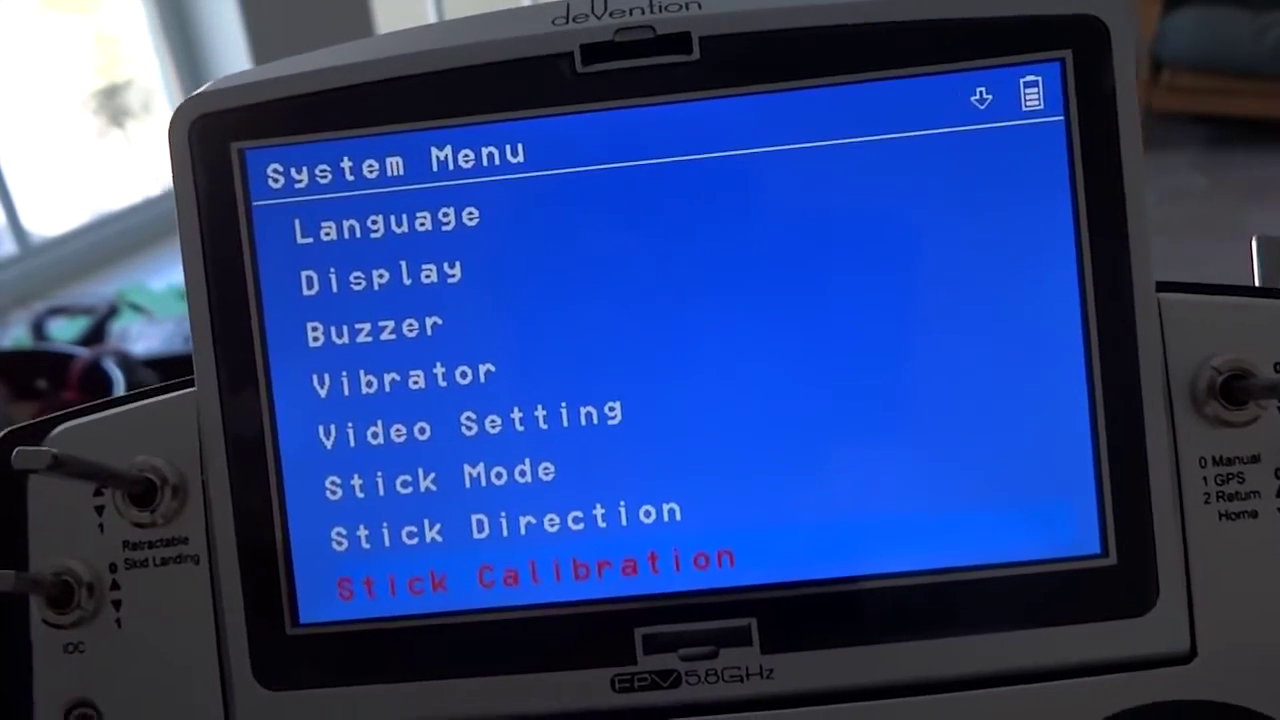
{"action": "key", "text": "Return"}
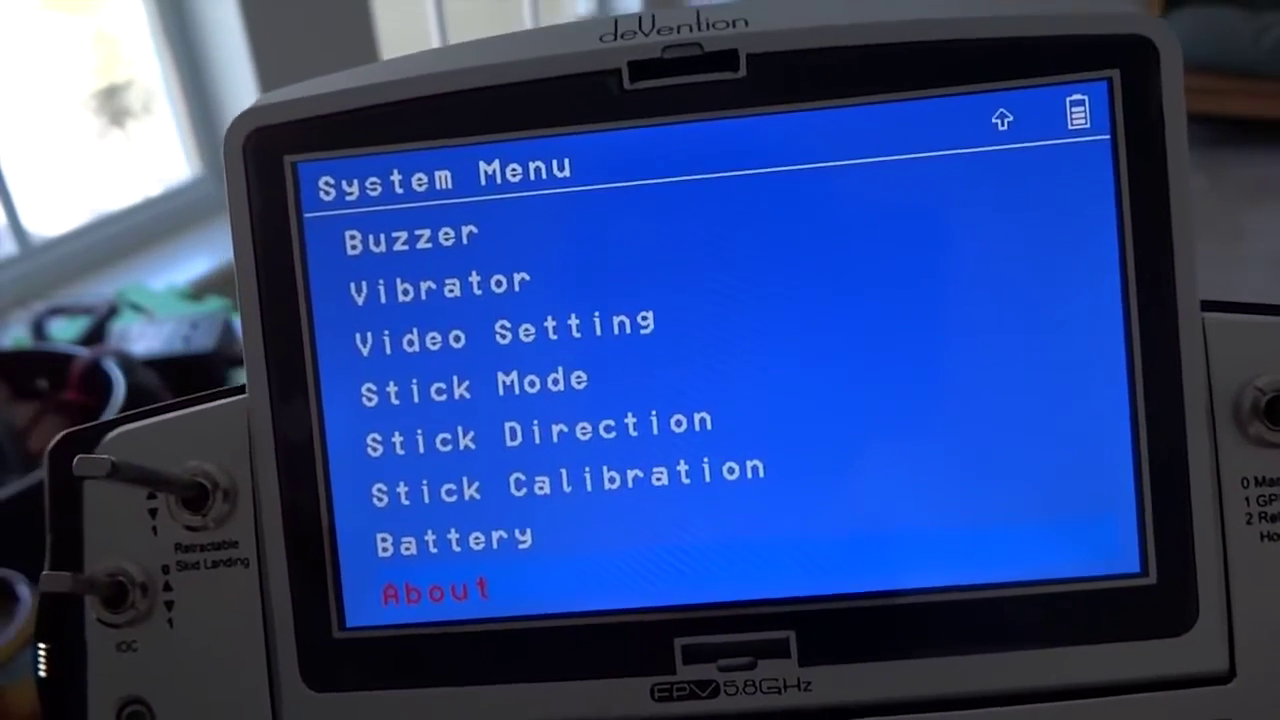
{"action": "key", "text": "Up"}
{"action": "key", "text": "Up"}
{"action": "key", "text": "Up"}
{"action": "key", "text": "Up"}
{"action": "key", "text": "Up"}
{"action": "key", "text": "Up"}
{"action": "key", "text": "Up"}
{"action": "key", "text": "Up"}
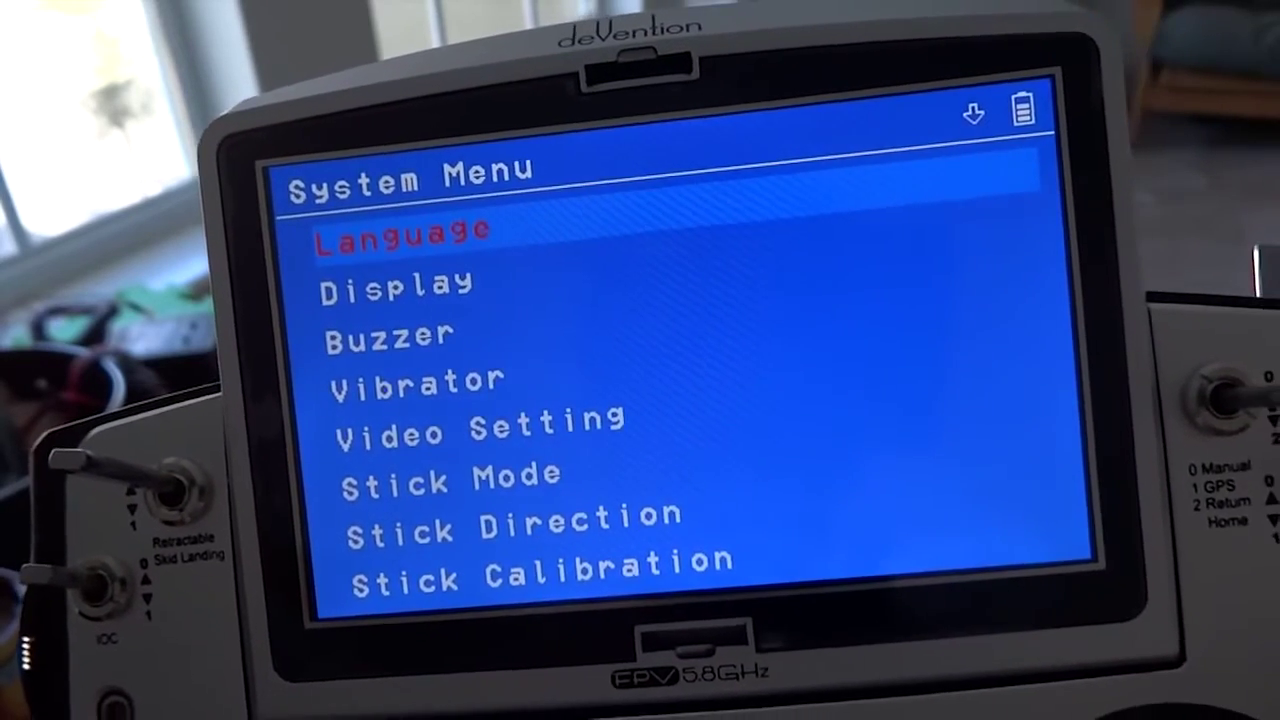
{"action": "key", "text": "Escape"}
{"action": "key", "text": "Up"}
{"action": "key", "text": "Up"}
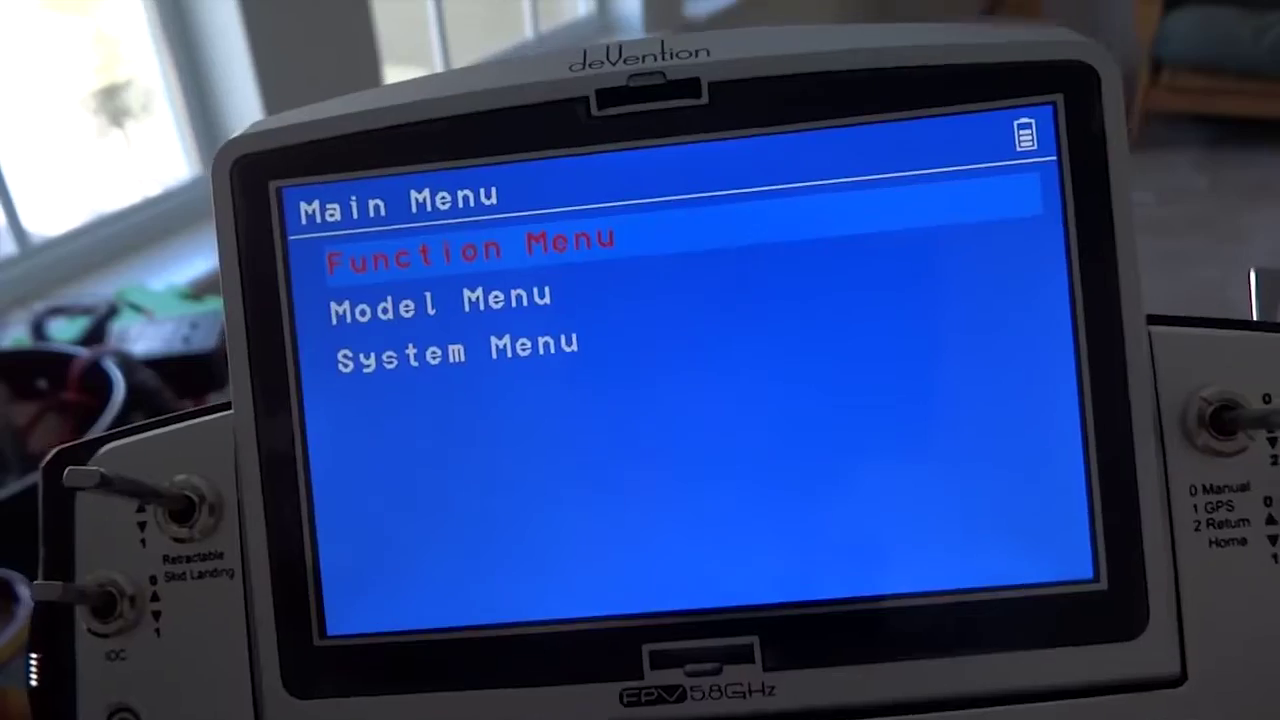
{"action": "key", "text": "Down"}
{"action": "key", "text": "Down"}
{"action": "key", "text": "Down"}
{"action": "key", "text": "Down"}
{"action": "key", "text": "Down"}
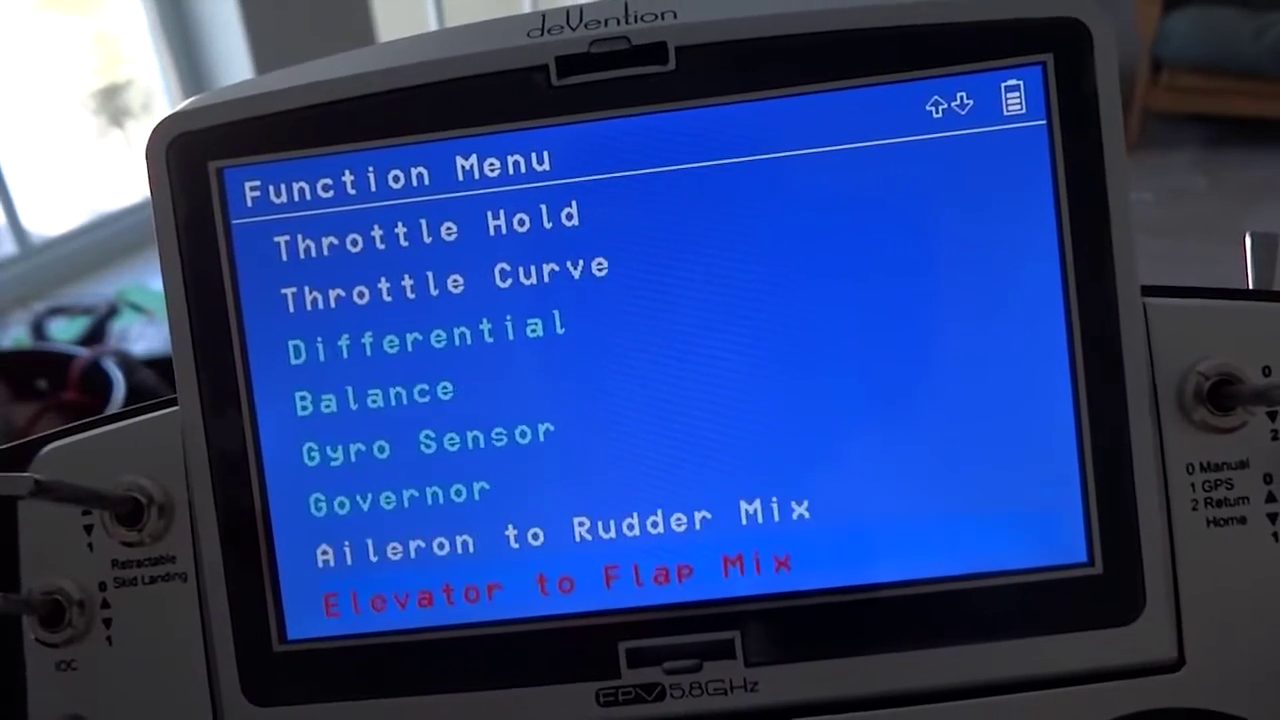